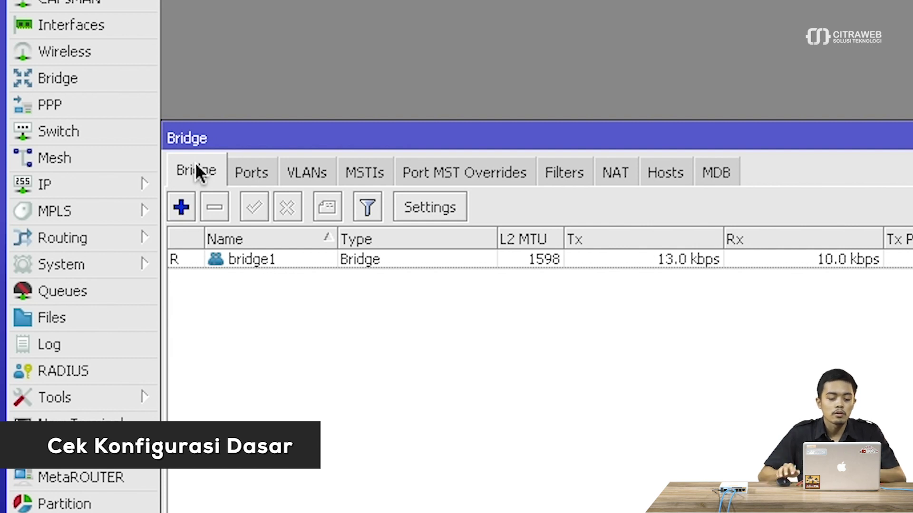
- Review bridge1's ports, then display the IP address list with 10.5.50.1/24 and 192.168.73.66/24
left_click(243, 175)
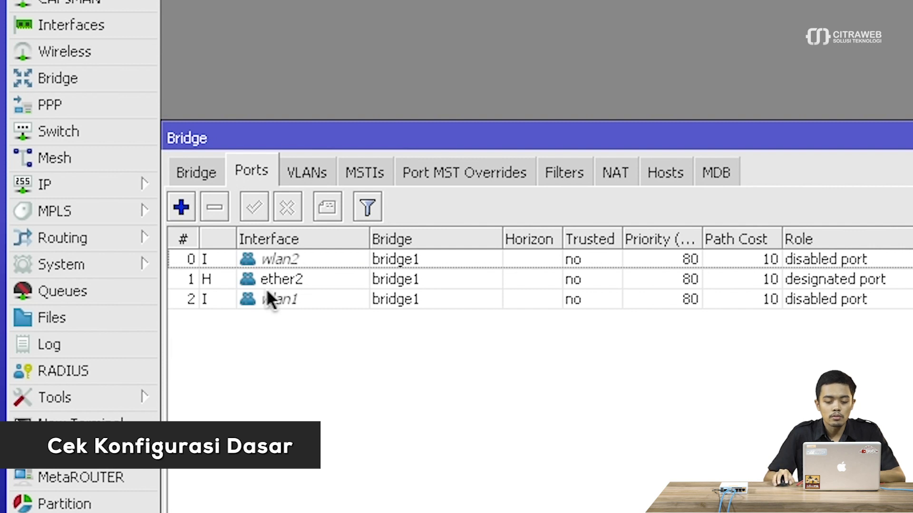
key("Escape")
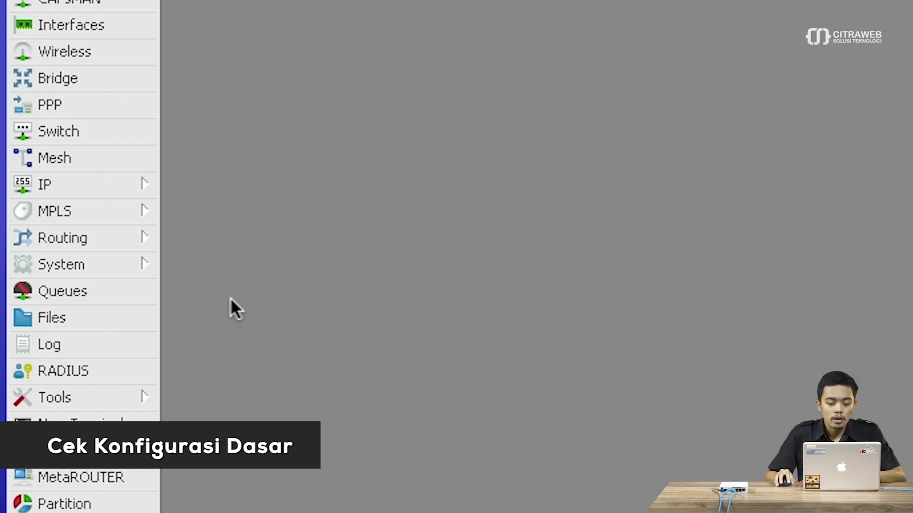
left_click(102, 183)
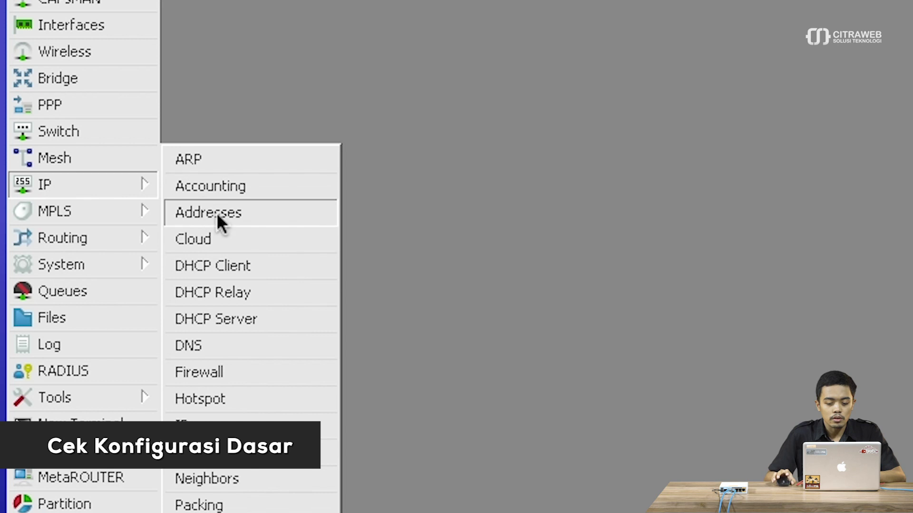
left_click(216, 213)
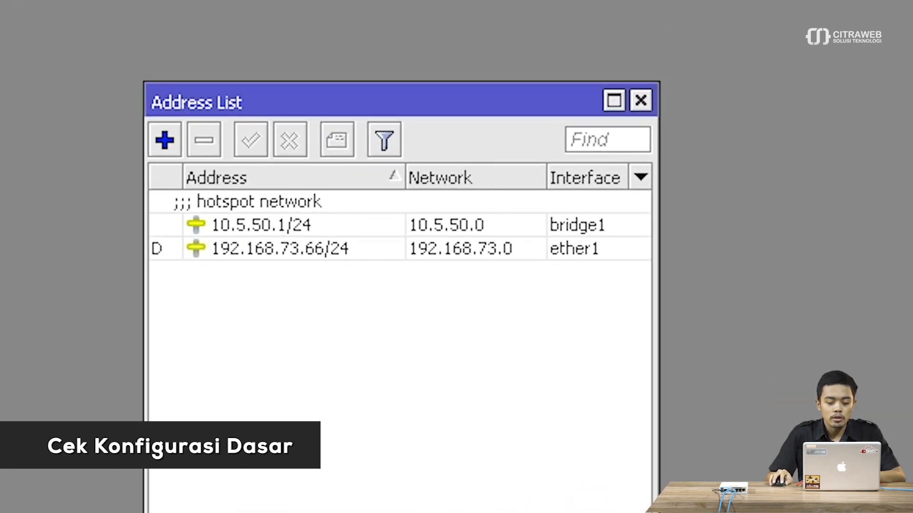
left_click_drag(271, 106, 639, 23)
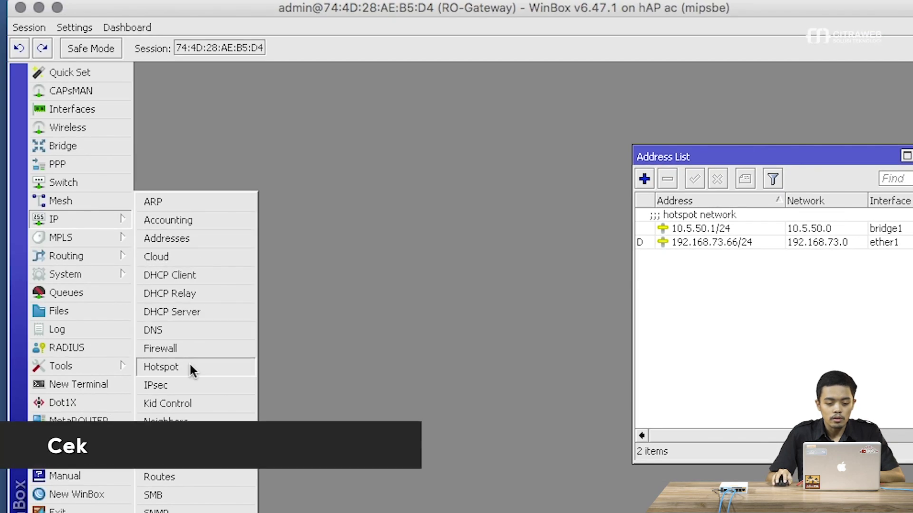
- Check the hotspot servers and hsprof1's RADIUS setting, then show the RADIUS client list
left_click(189, 367)
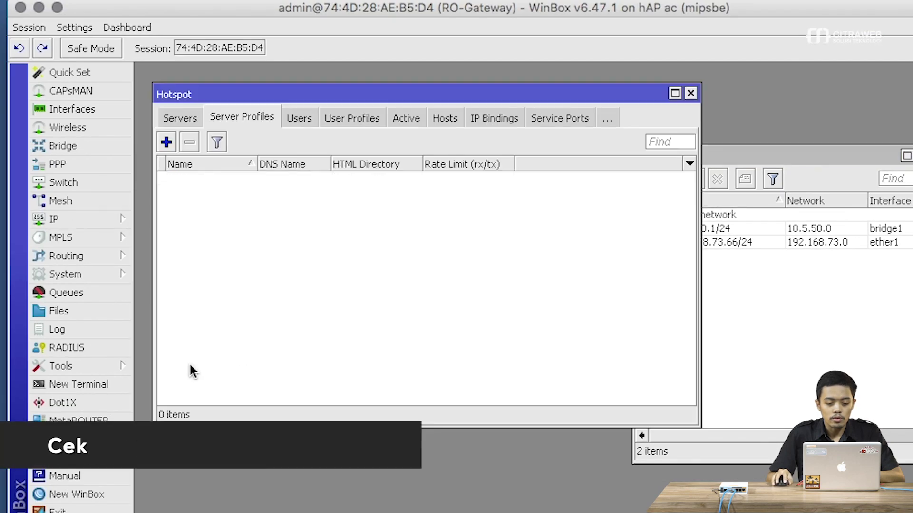
left_click(180, 116)
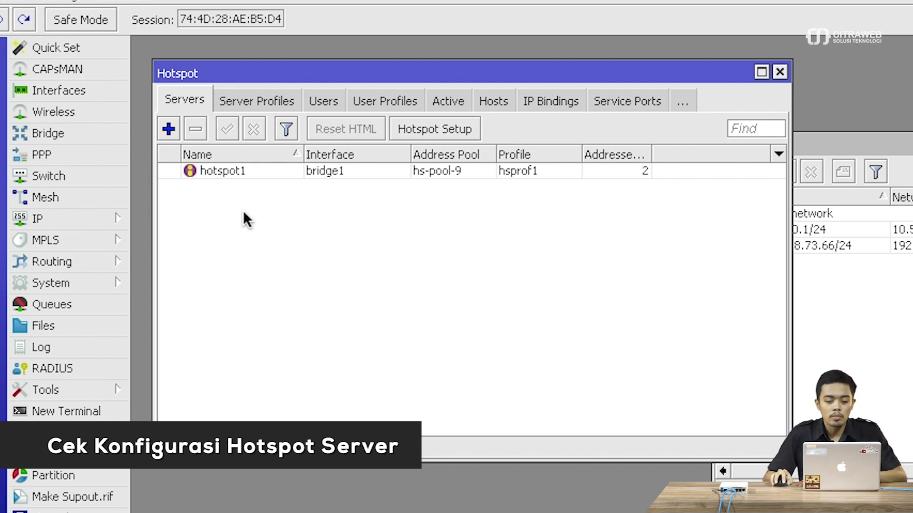
left_click(240, 94)
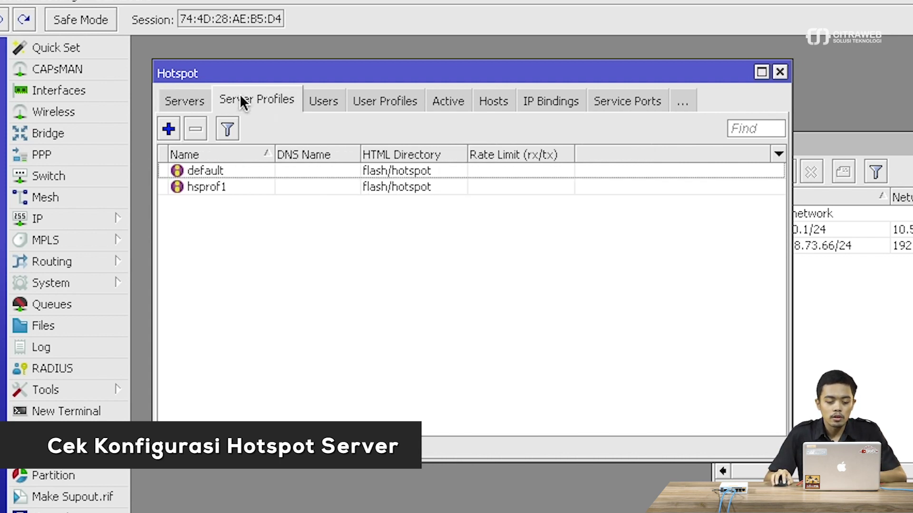
double_click(241, 187)
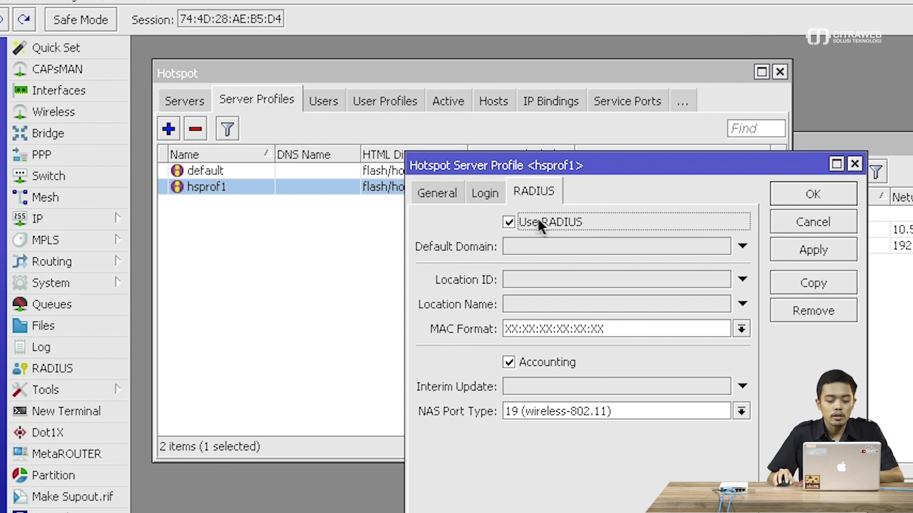
key("Escape")
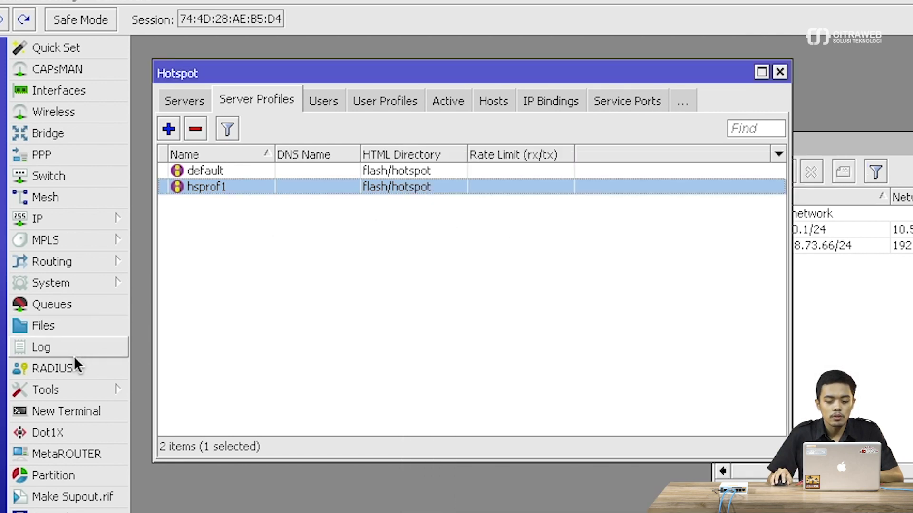
left_click(70, 367)
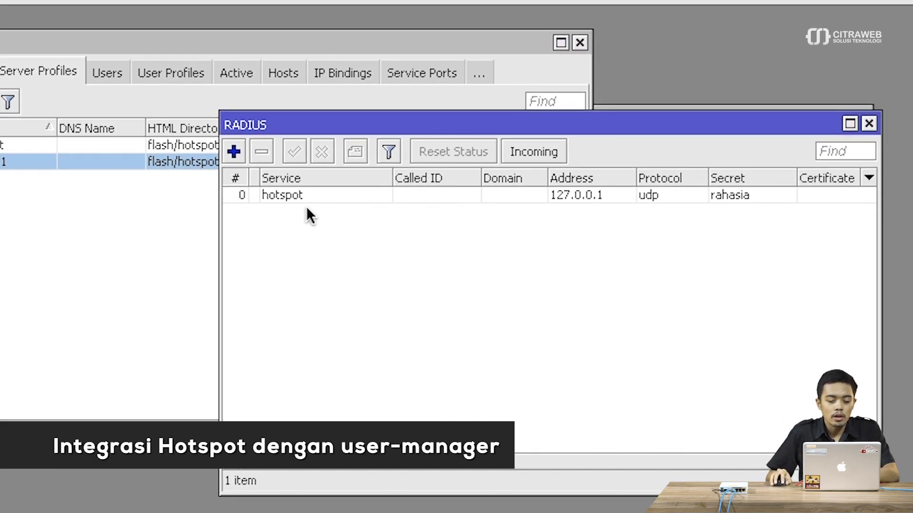
- Open the hotspot RADIUS entry for 127.0.0.1 (udp, port 1812, 300 ms timeout)
double_click(318, 196)
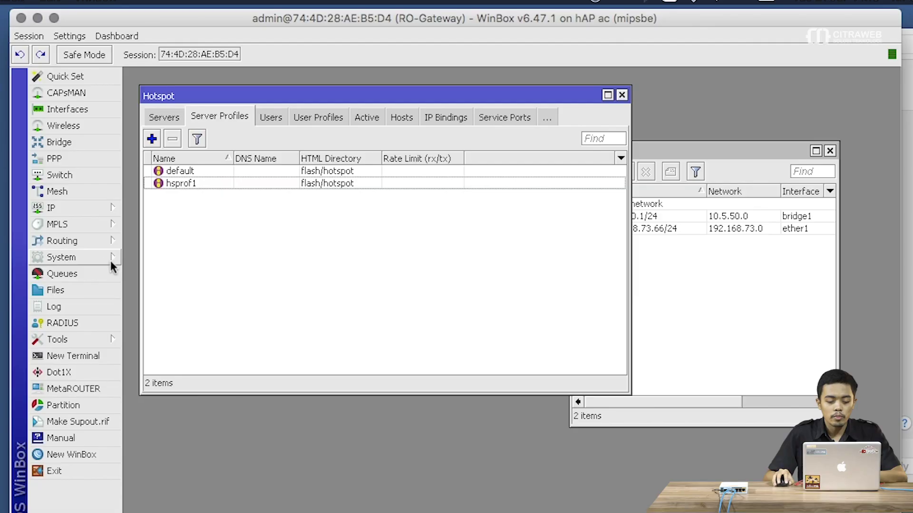
- Show the package list with user-manager 6.47.1 installed, then bring the Address List forward
left_click(98, 260)
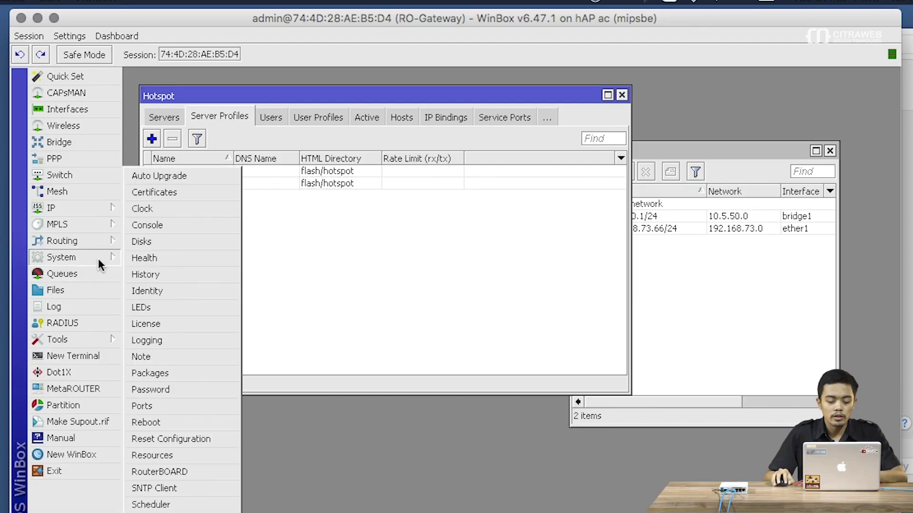
left_click(188, 374)
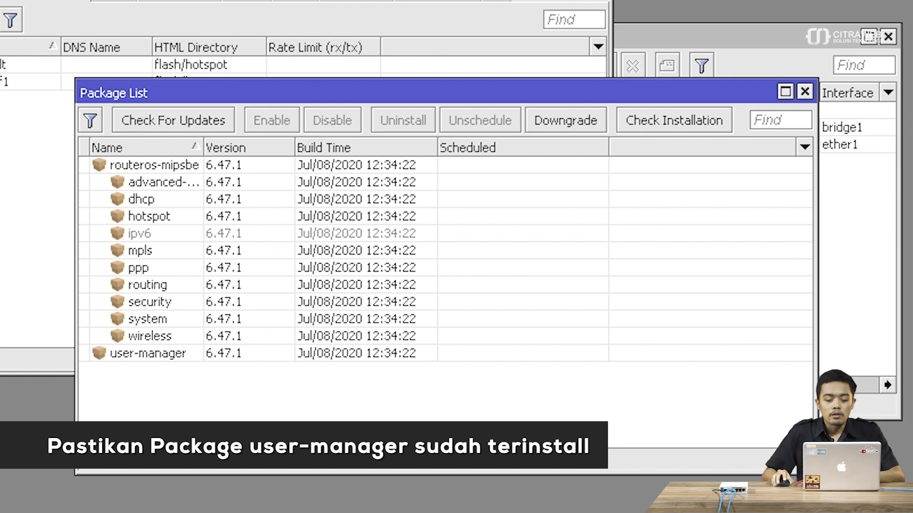
left_click_drag(288, 90, 157, 66)
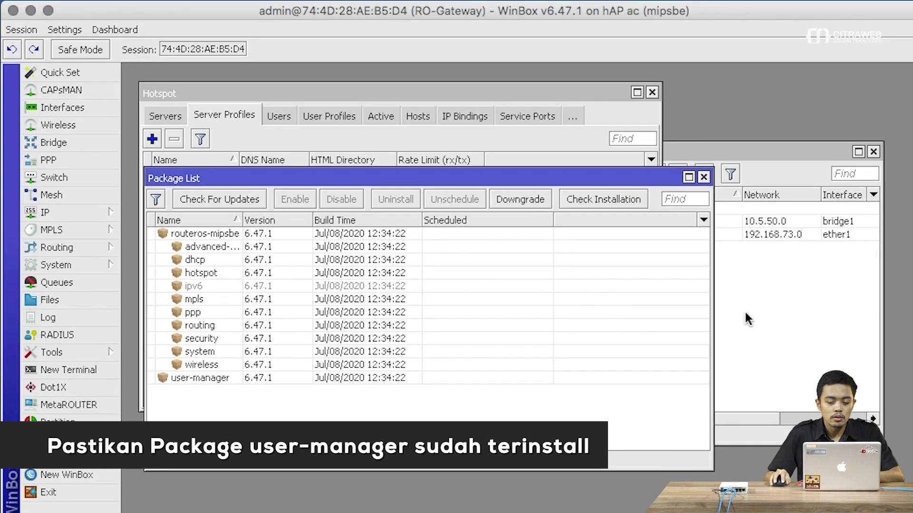
left_click(745, 313)
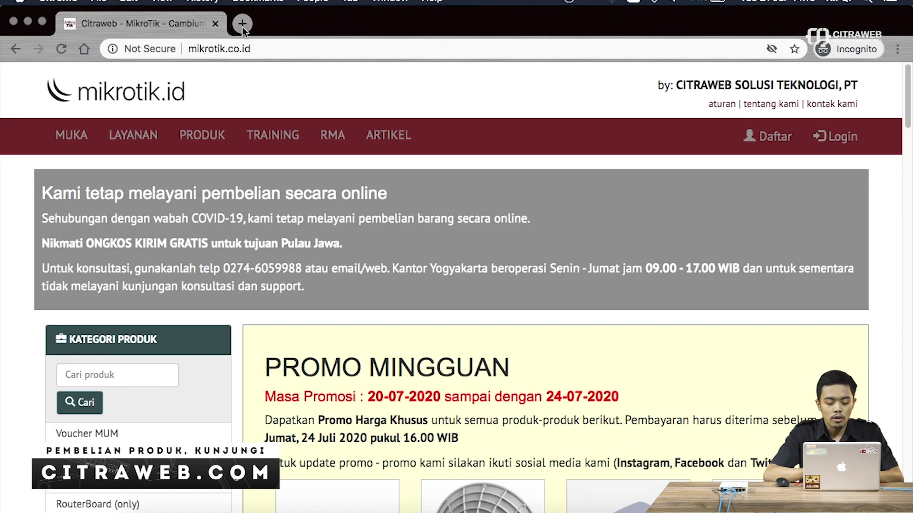
- Load 192.168.73.66/userman in a new Chrome tab
left_click(242, 24)
type("19")
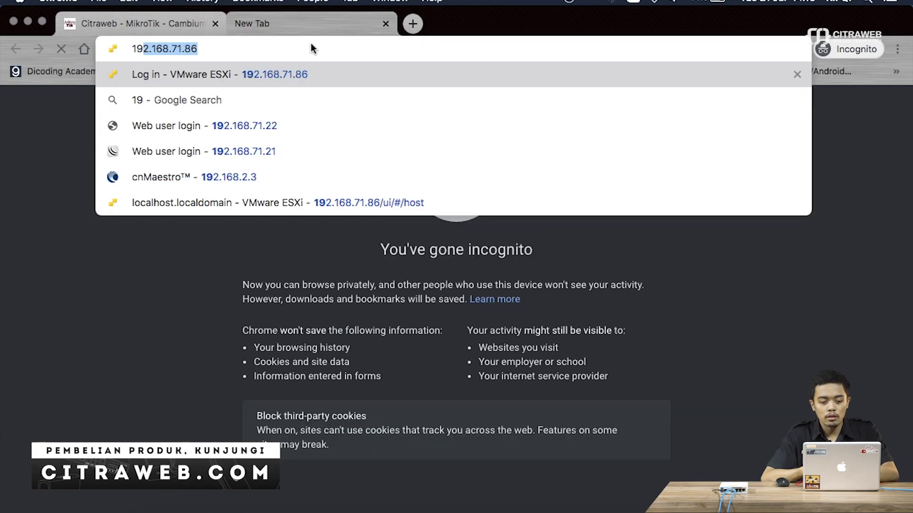
type("2.168.")
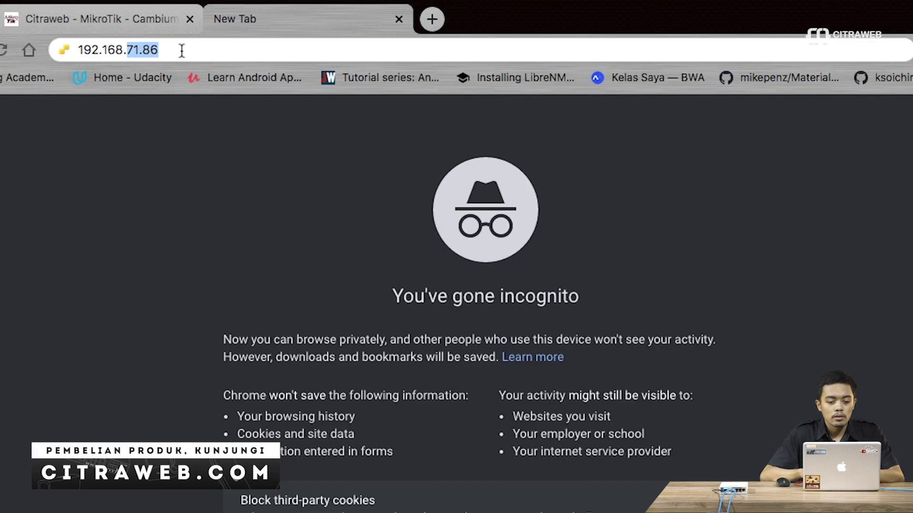
left_click(182, 50)
key("BackSpace")
key("BackSpace")
key("BackSpace")
key("BackSpace")
type("3.66/yse")
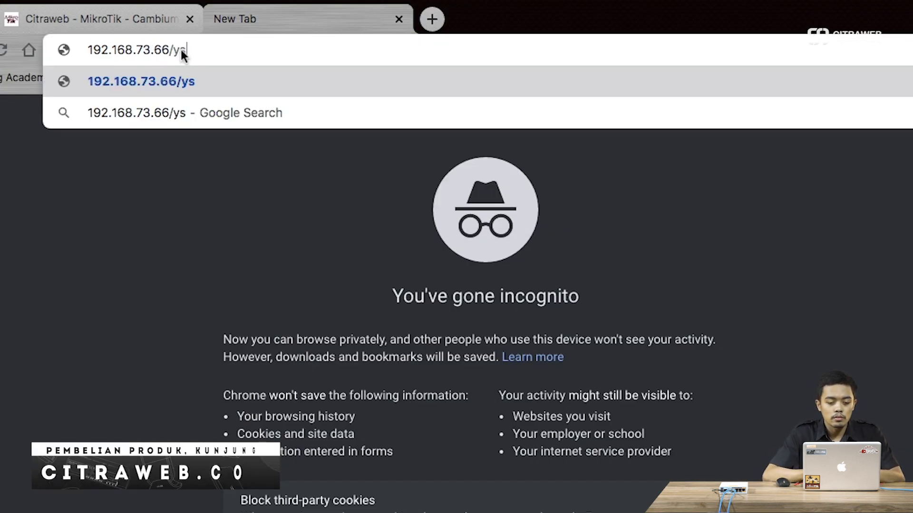
key("BackSpace")
key("BackSpace")
key("BackSpace")
type("userman")
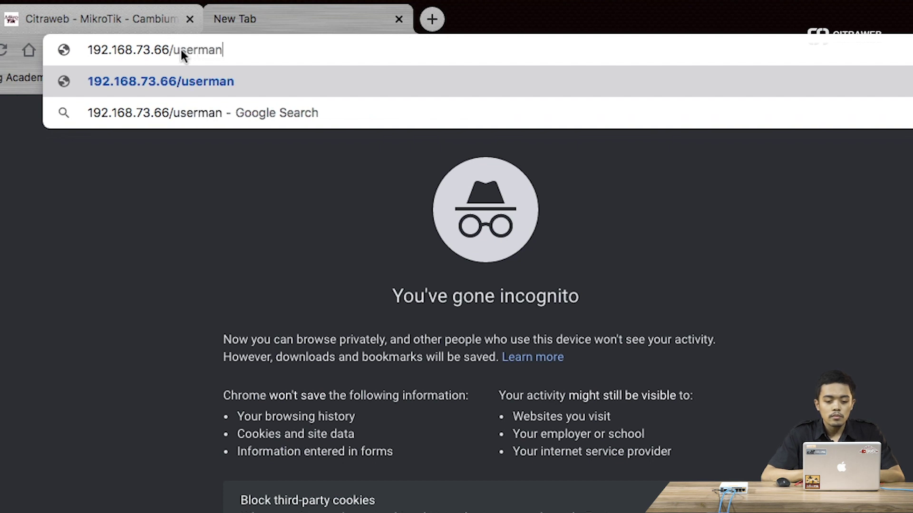
key("Return")
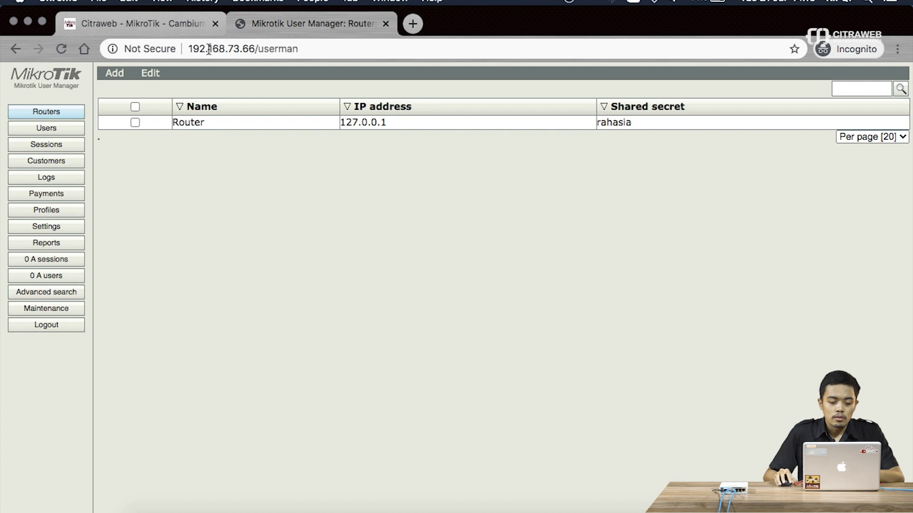
left_click(53, 325)
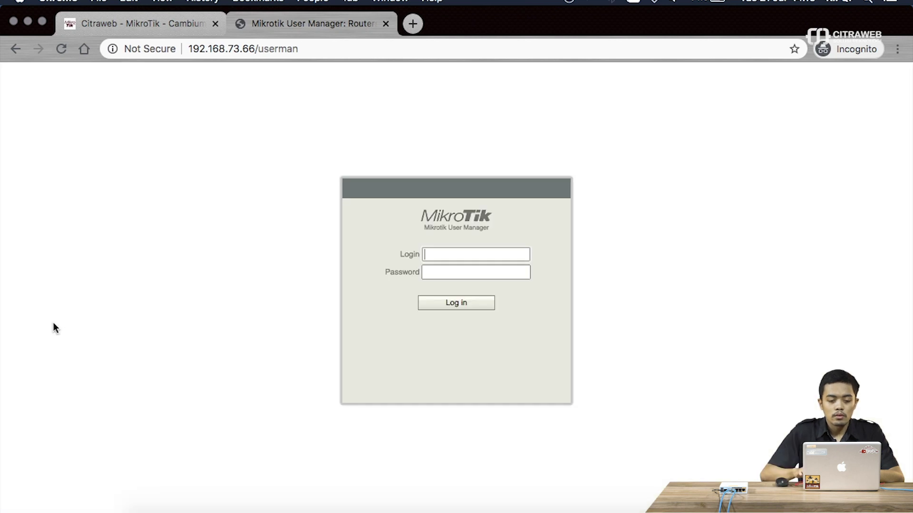
left_click(324, 53)
key("Return")
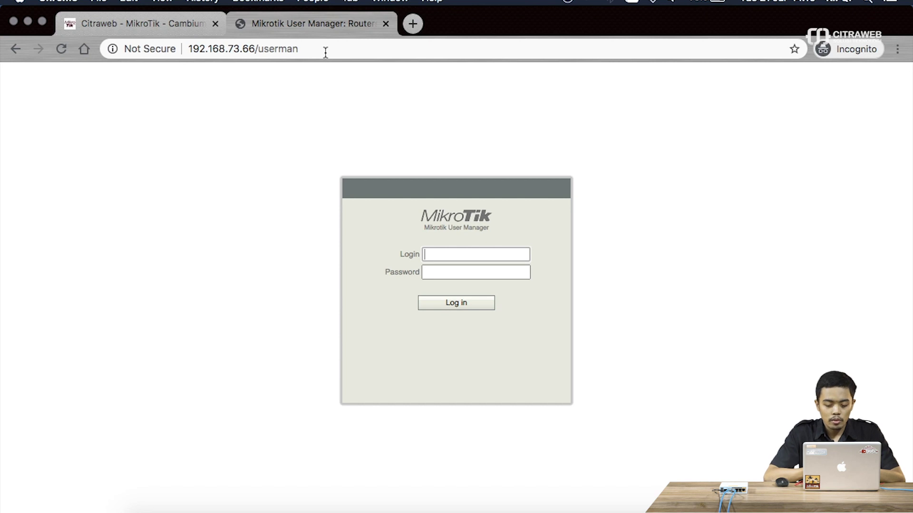
type("admin")
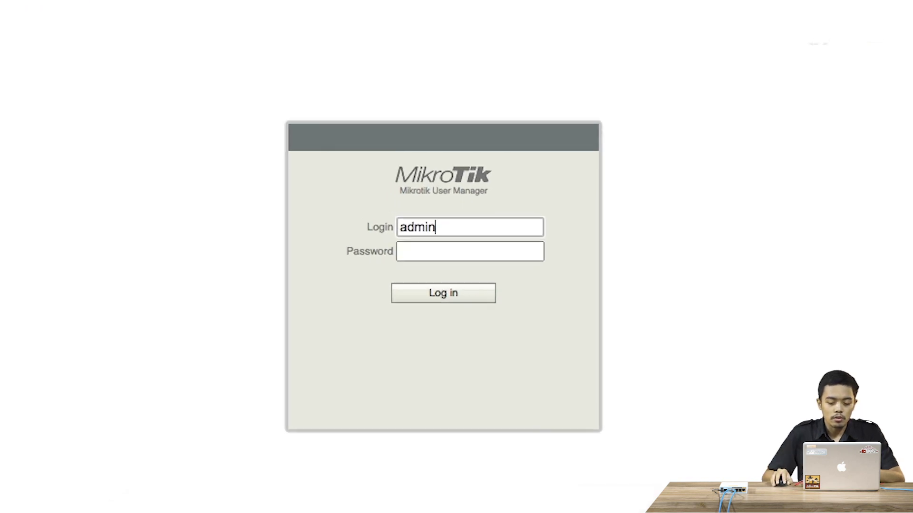
left_click(435, 295)
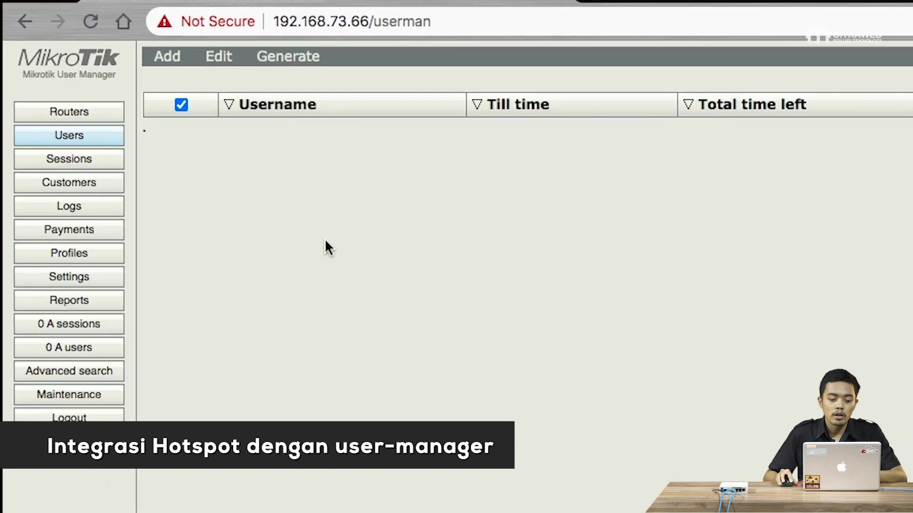
left_click(123, 117)
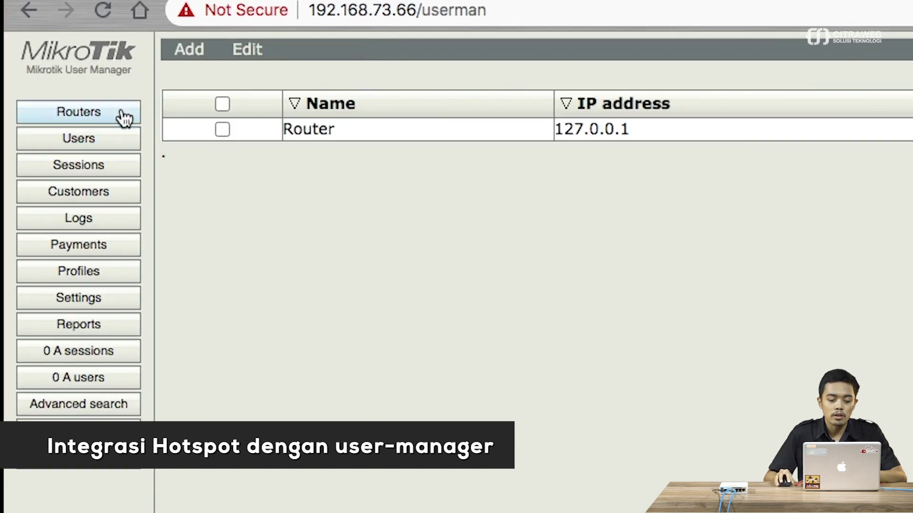
left_click(349, 131)
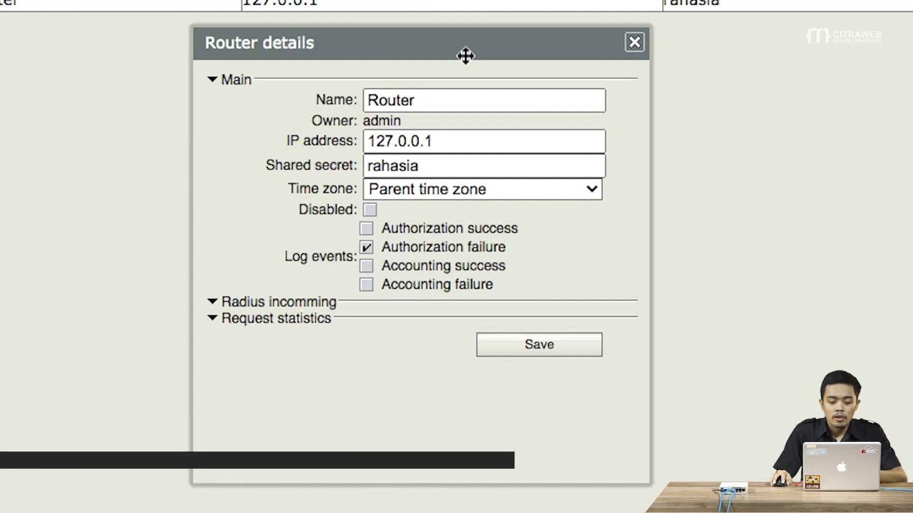
left_click(634, 43)
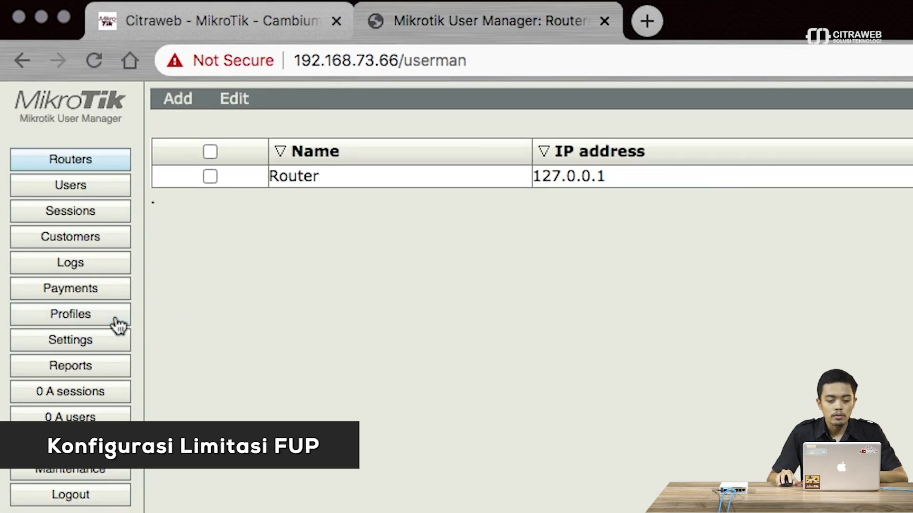
- Start a blank limitation in Profiles > Limitations with Add > New
left_click(118, 326)
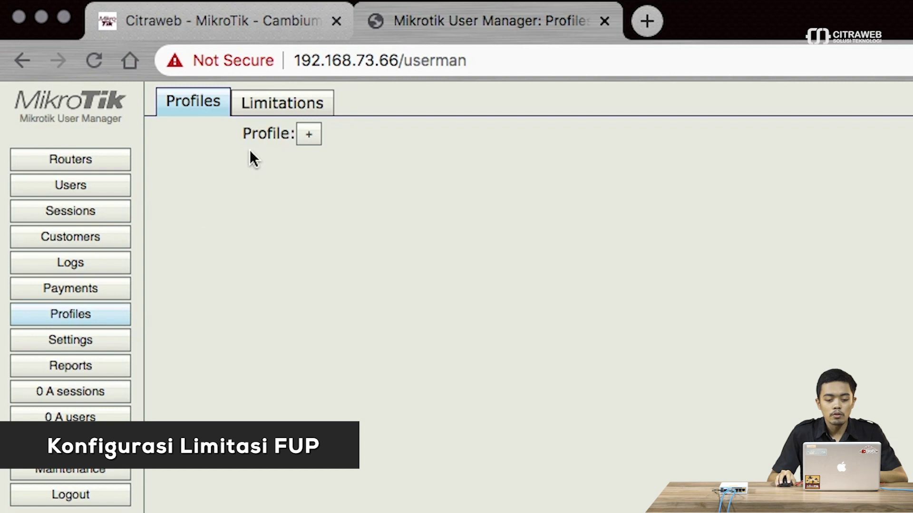
left_click(285, 108)
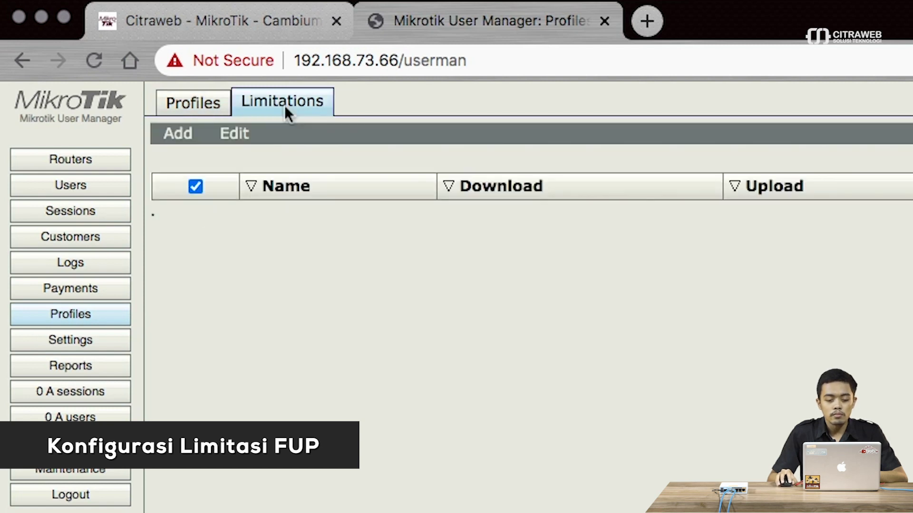
left_click(183, 135)
left_click(186, 158)
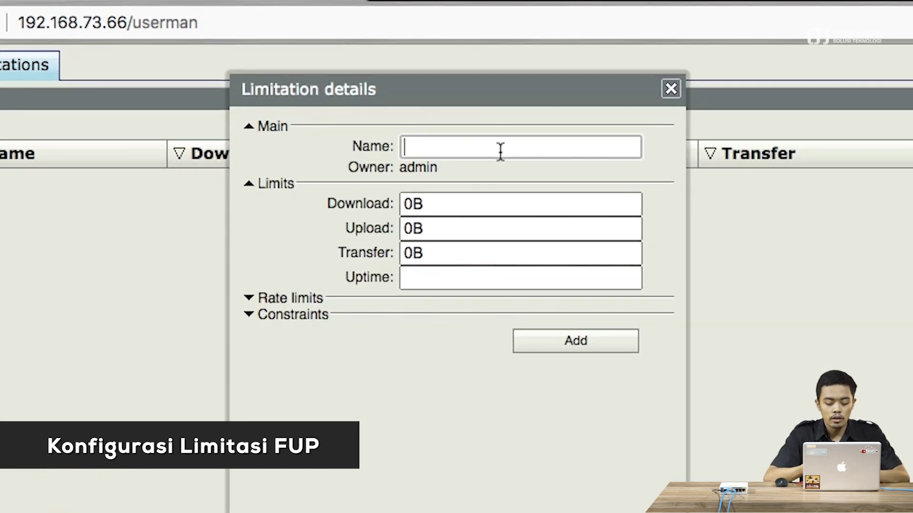
- Name the limitation limit1-20M and replace the 0B transfer quota with 20M
type("l")
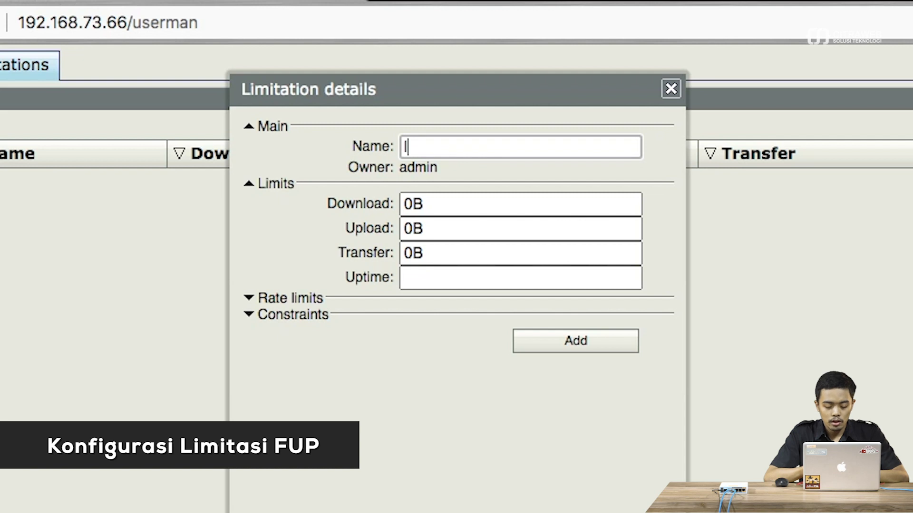
type("imit1-")
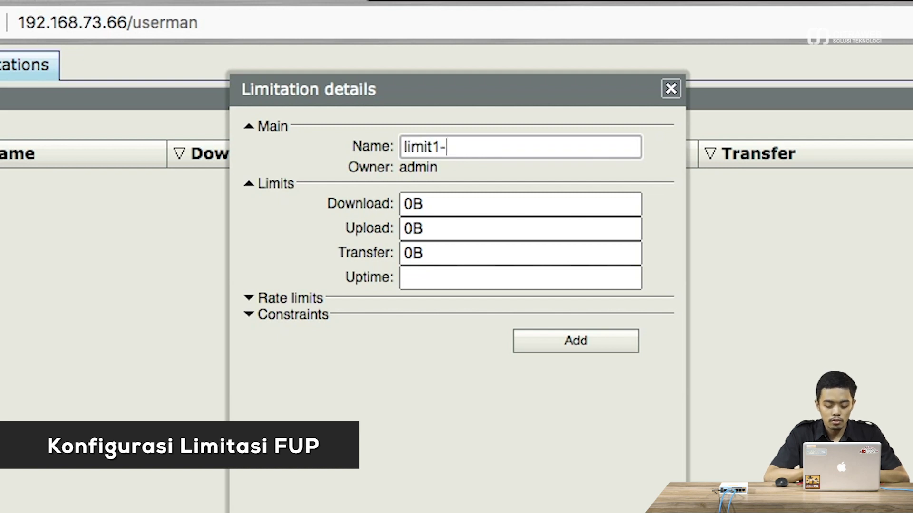
type("20M")
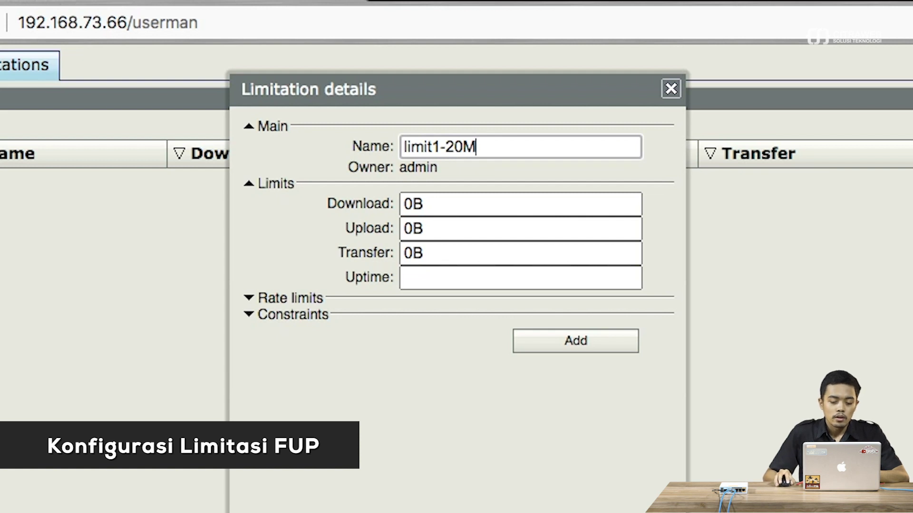
left_click(301, 303)
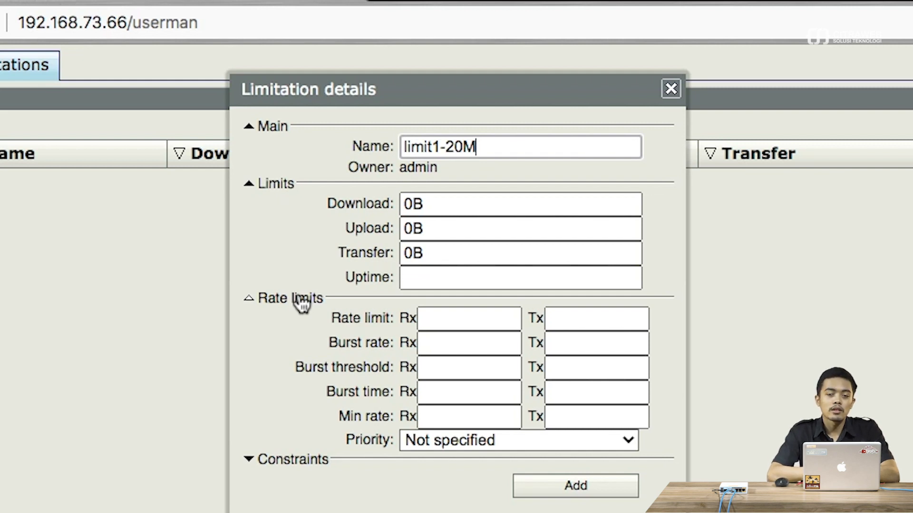
left_click_drag(434, 252, 395, 243)
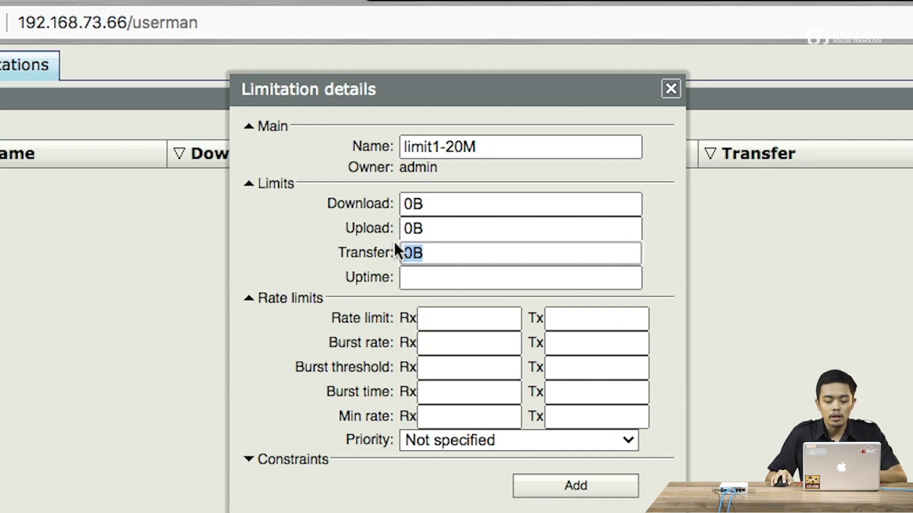
type("20M")
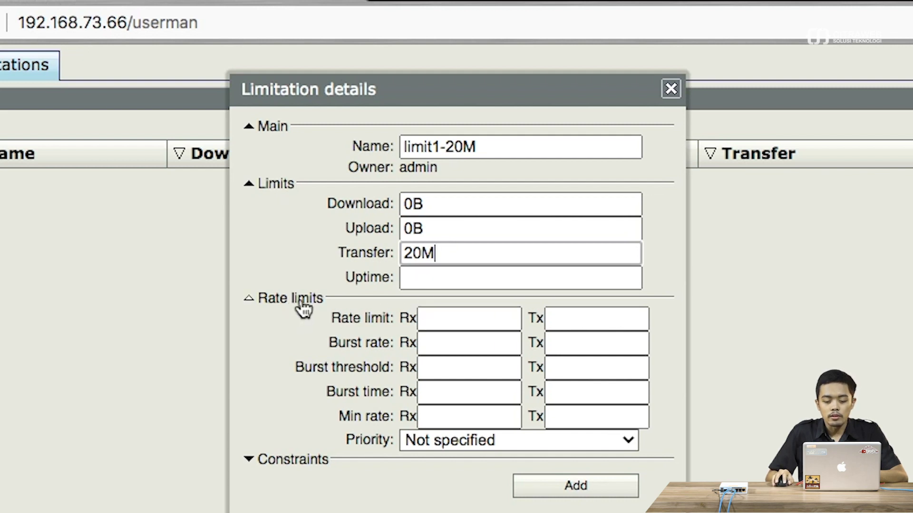
left_click(435, 320)
- Set the receive and transmit rate limits to 4M
left_click(564, 321)
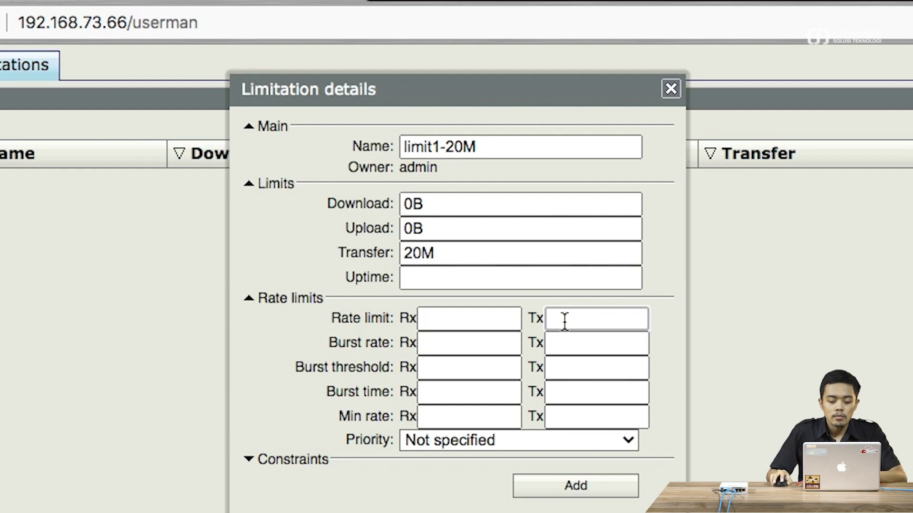
left_click(441, 319)
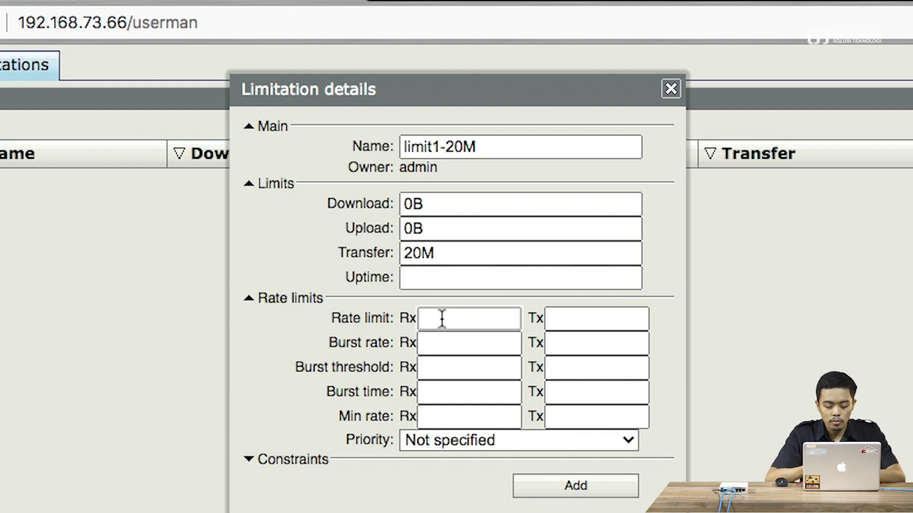
type("5M")
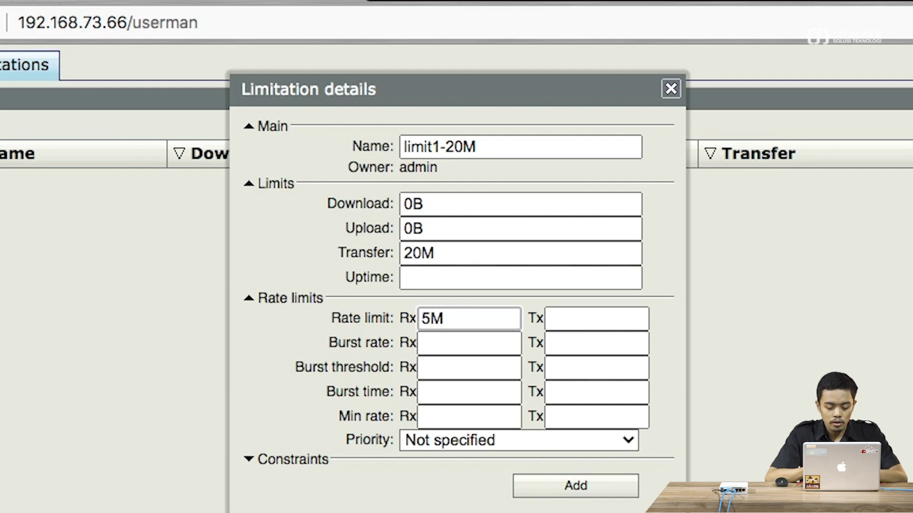
left_click(596, 319)
type("5M")
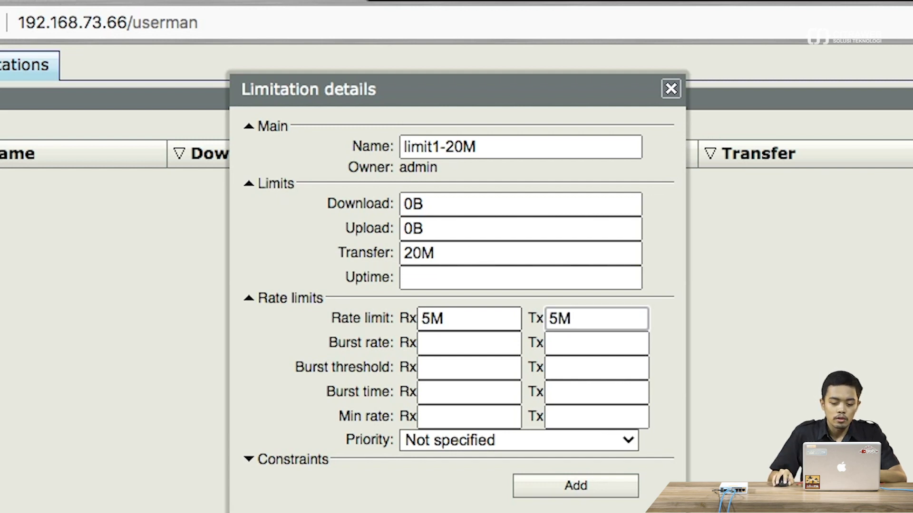
left_click_drag(430, 316, 422, 316)
type("4")
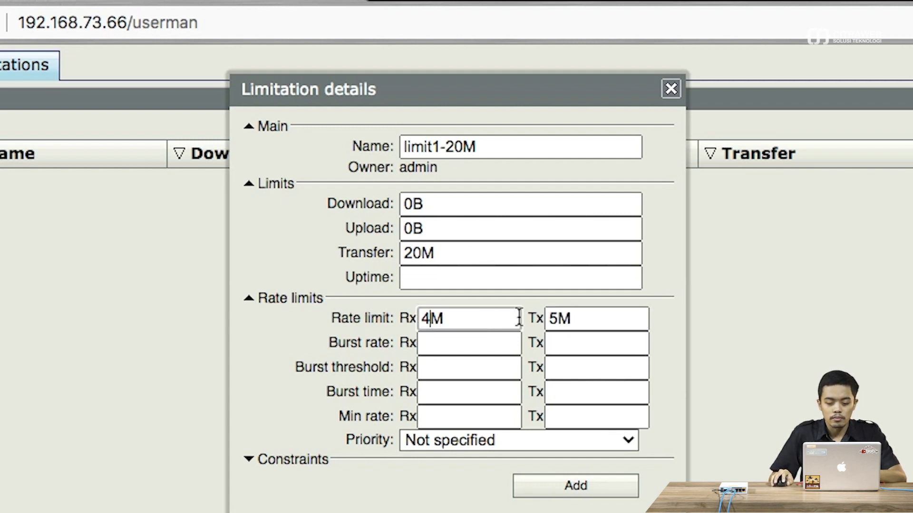
left_click_drag(559, 318, 550, 318)
type("4")
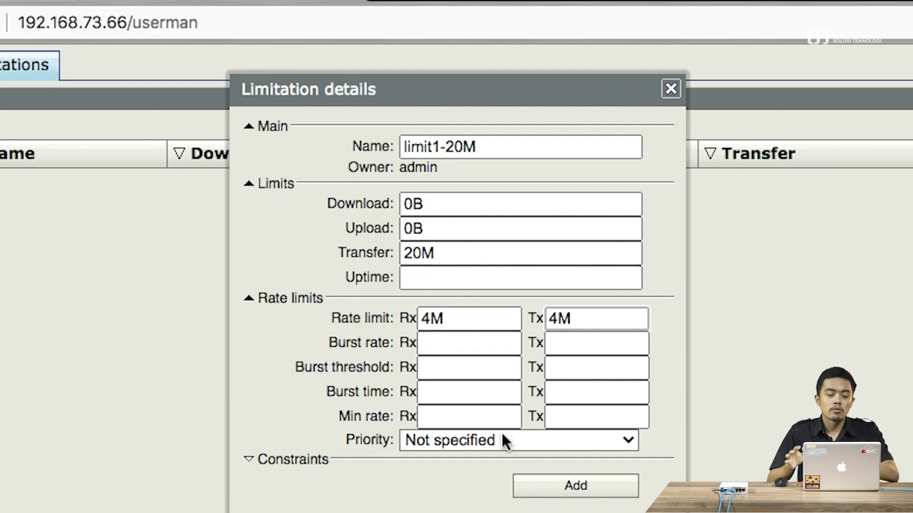
- Keep the transfer quota at 20M and save limit1-20M to the Limitations list
left_click(458, 256)
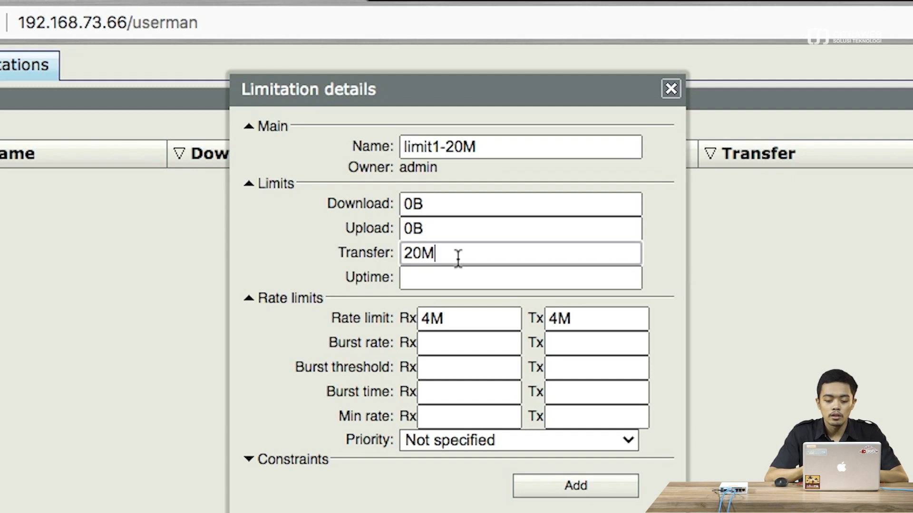
key("BackSpace")
type("G")
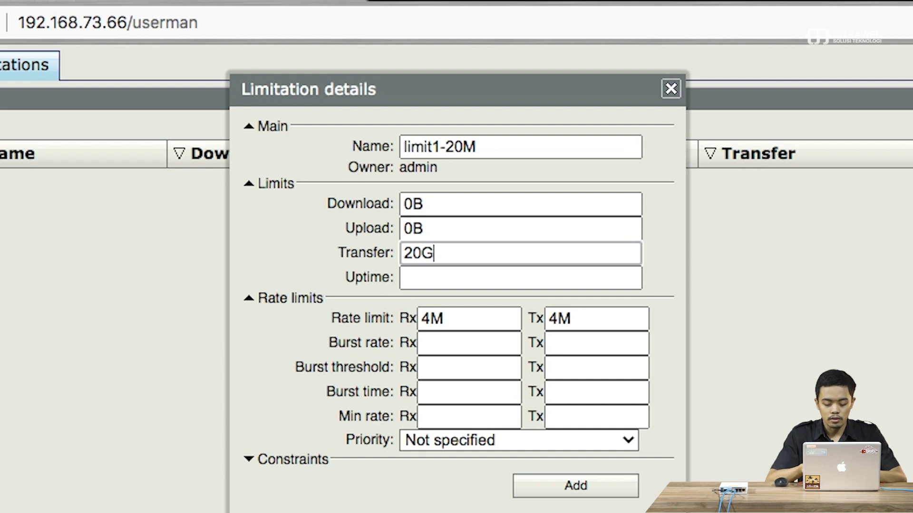
key("BackSpace")
type("M")
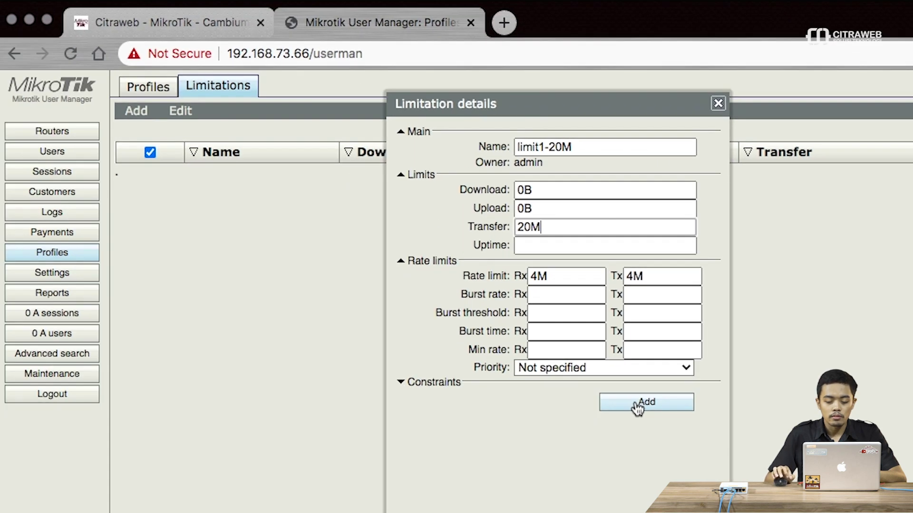
left_click(557, 484)
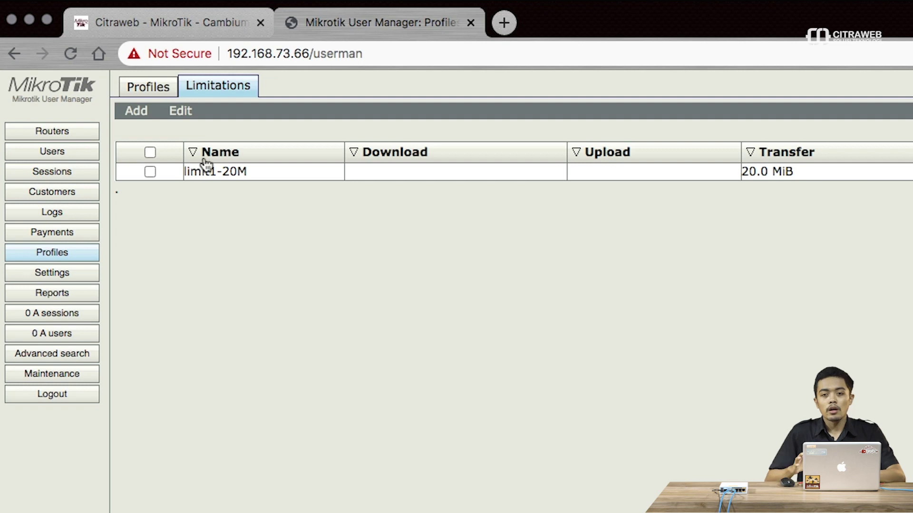
- Add a second limitation named limit2-256k
left_click(150, 119)
left_click(152, 131)
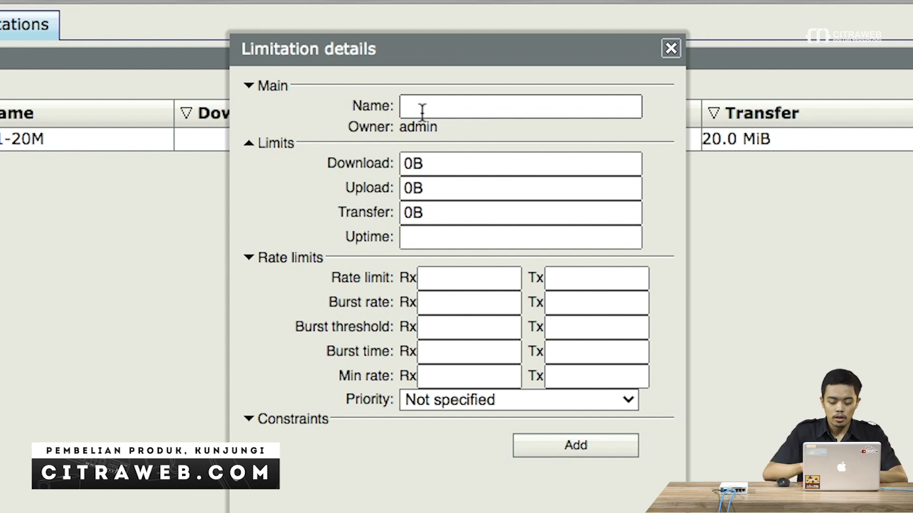
left_click(422, 112)
type("l")
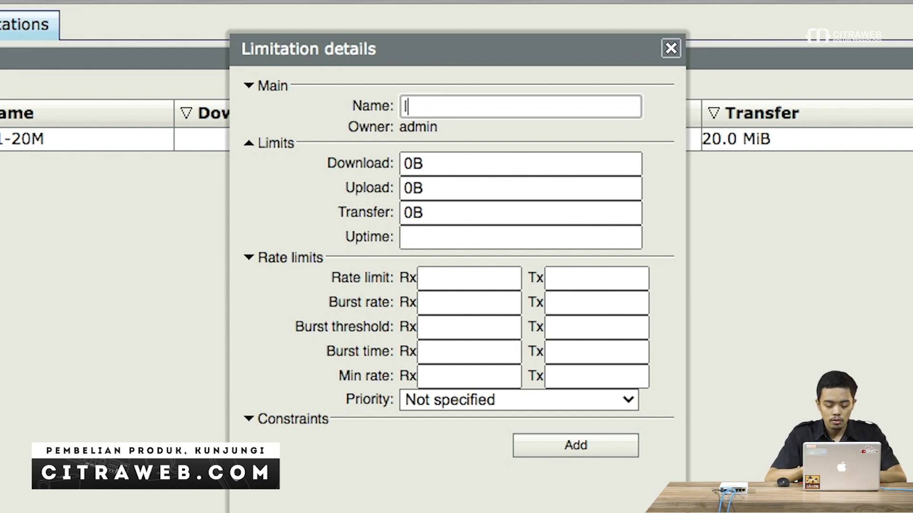
type("imit2")
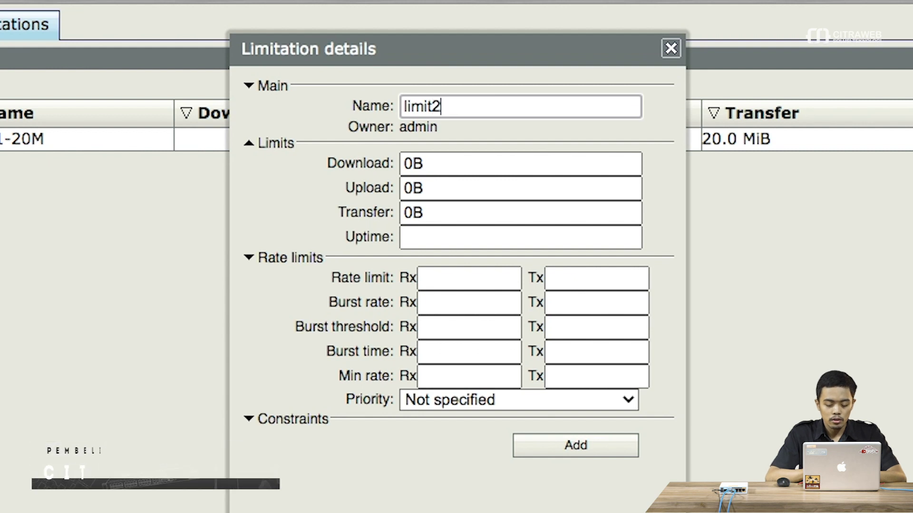
type("-256k")
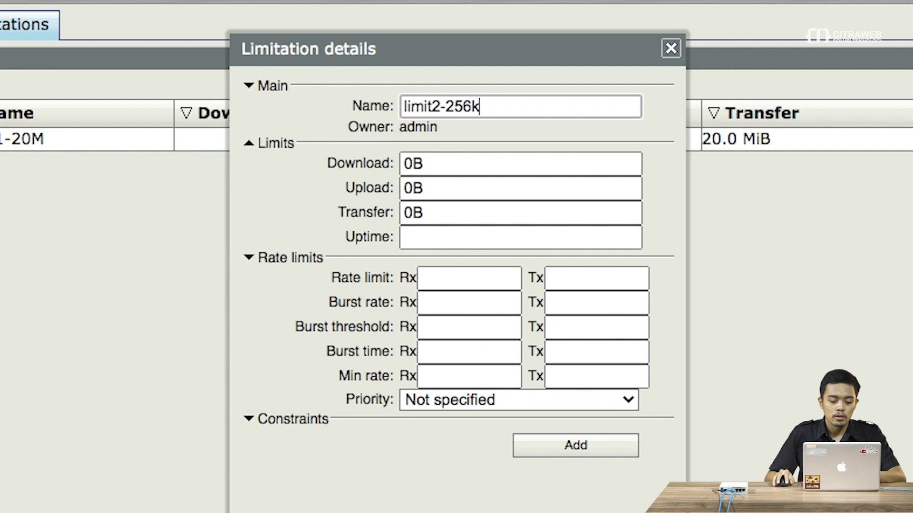
- Give limit2-256k 256k receive and transmit rate limits and save it
left_click(449, 217)
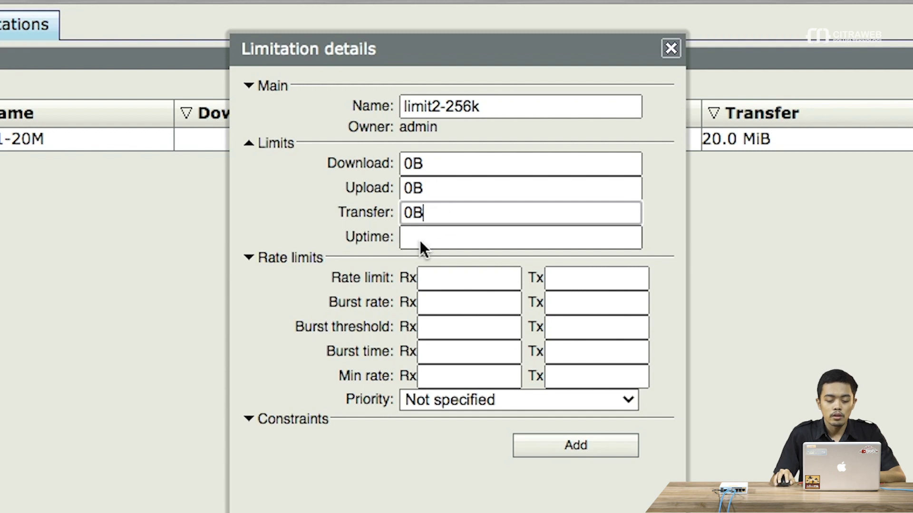
left_click(444, 279)
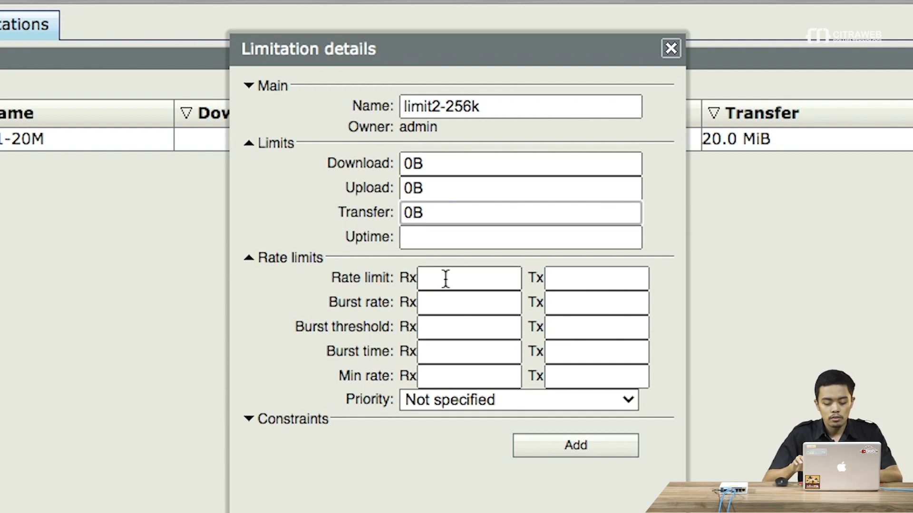
left_click(446, 279)
type("256")
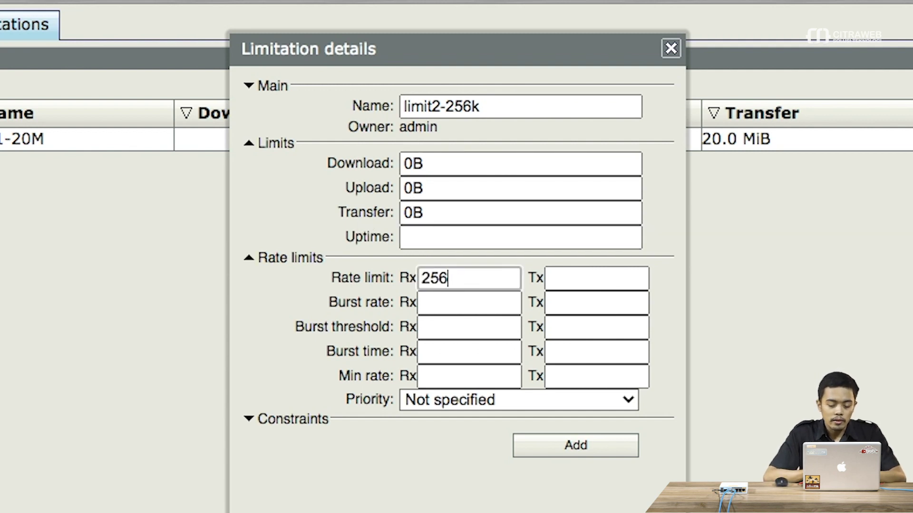
type("k")
left_click(597, 279)
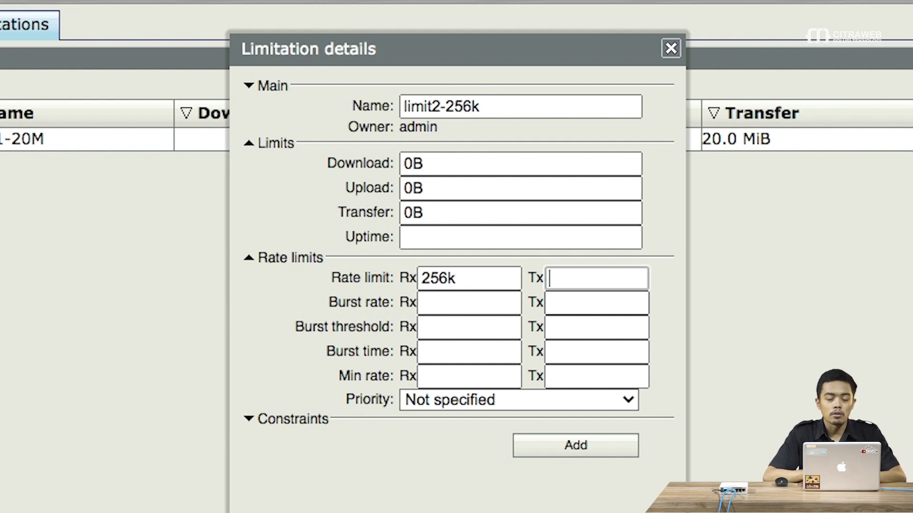
type("256k")
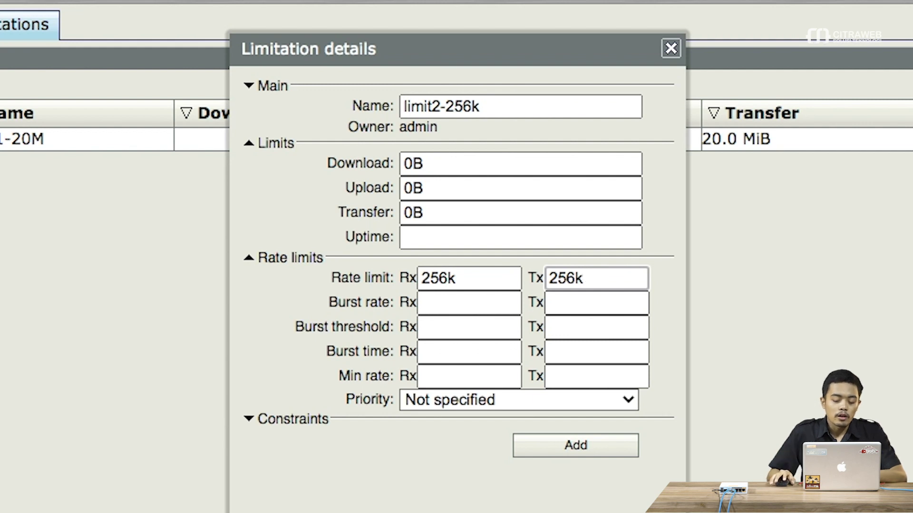
left_click(592, 445)
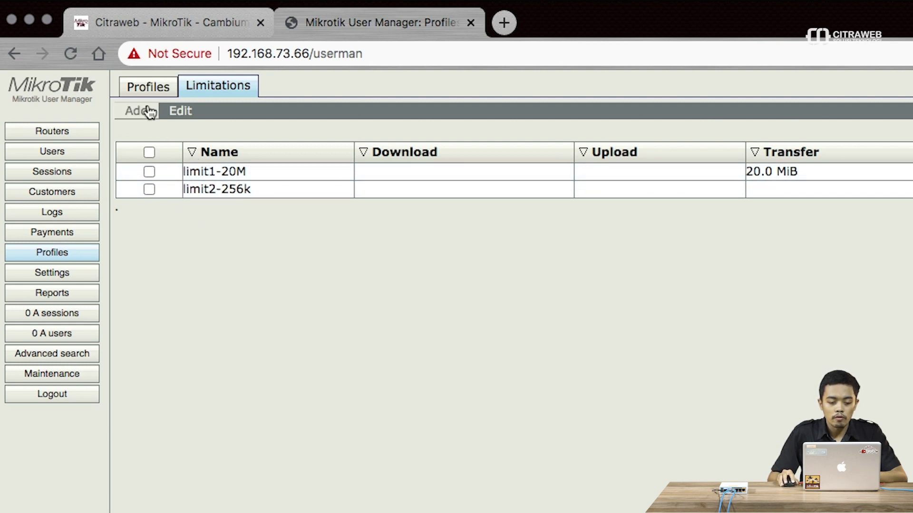
- Create a user profile named limit1-20M on the Profiles tab
left_click(158, 93)
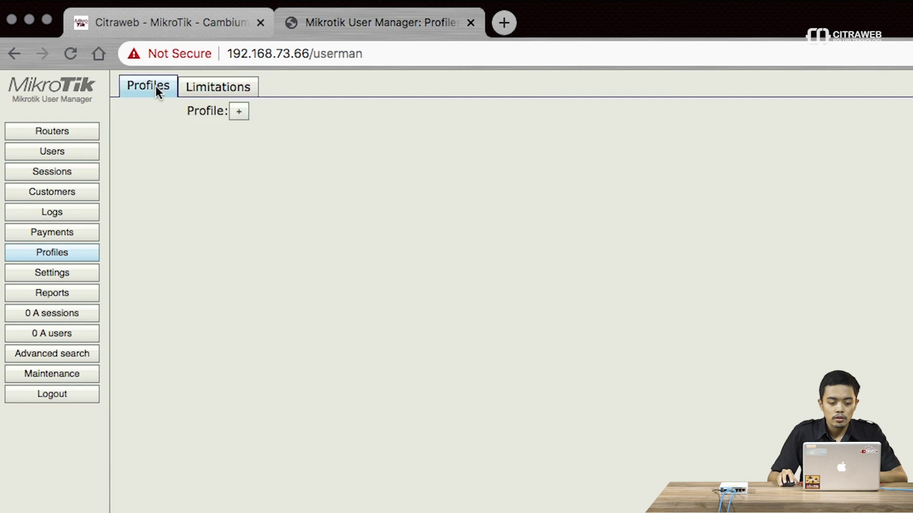
left_click(238, 112)
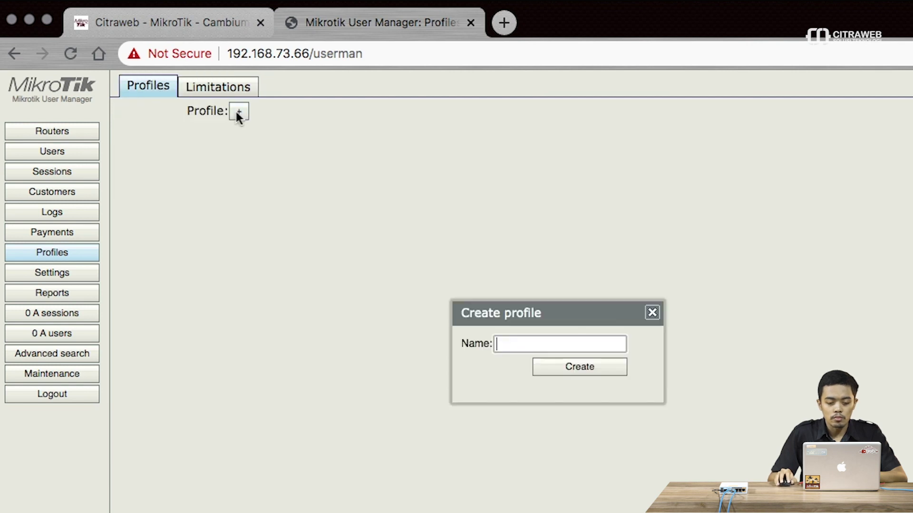
left_click(546, 338)
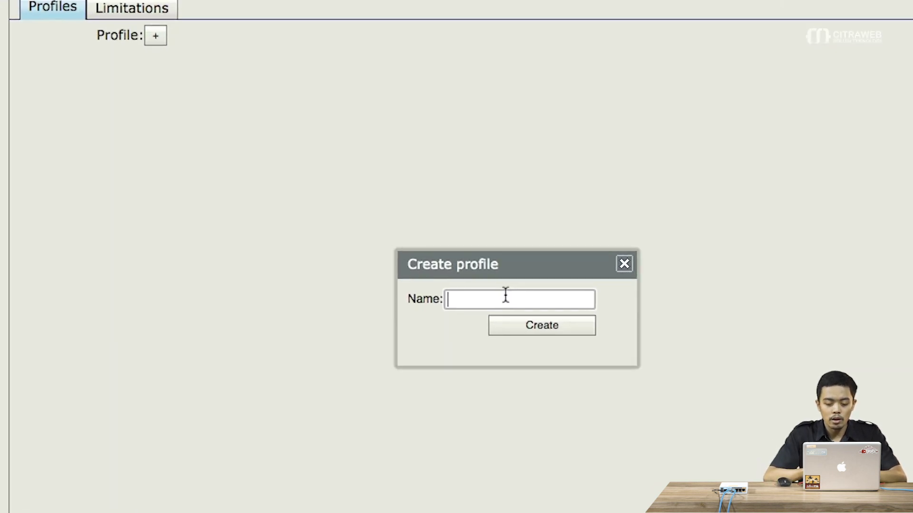
type("limit-")
key("BackSpace")
type("1-20M")
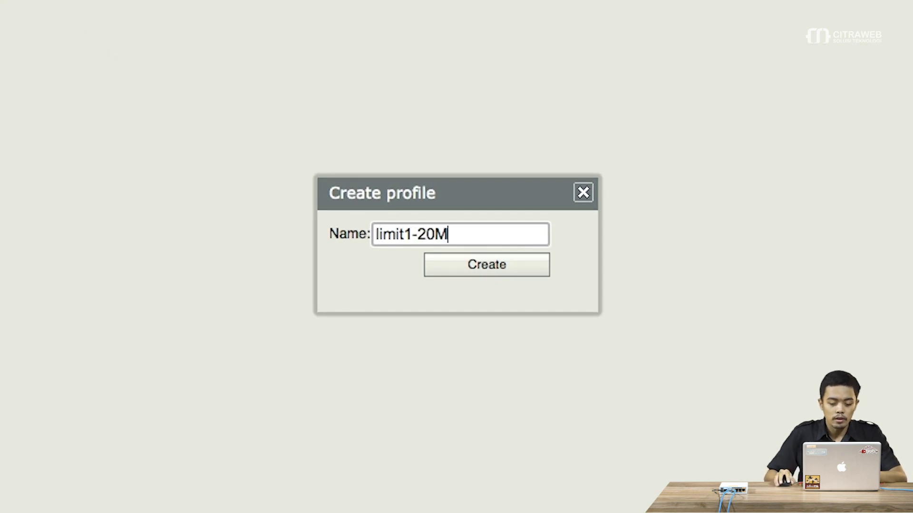
left_click(480, 268)
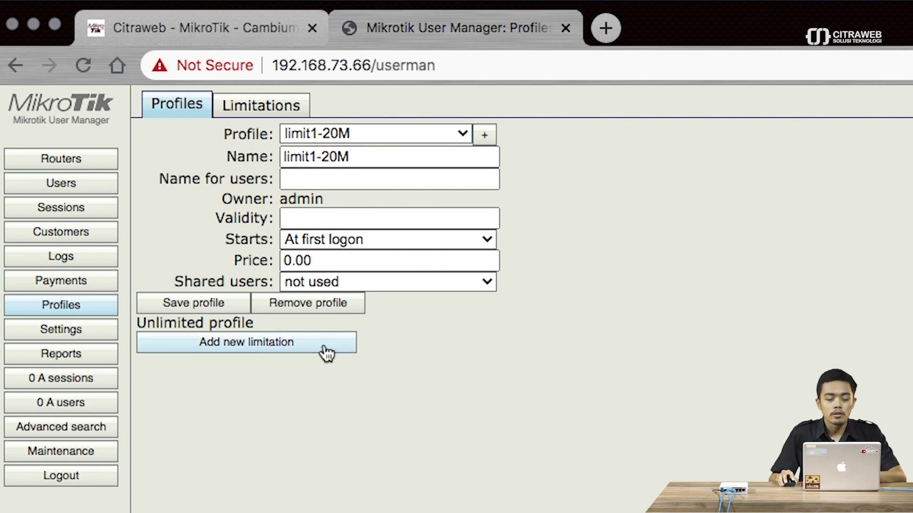
- Attach the limit1-20M limitation (20.0 MiB, 4M/4M) to the profile and check its details
left_click(247, 351)
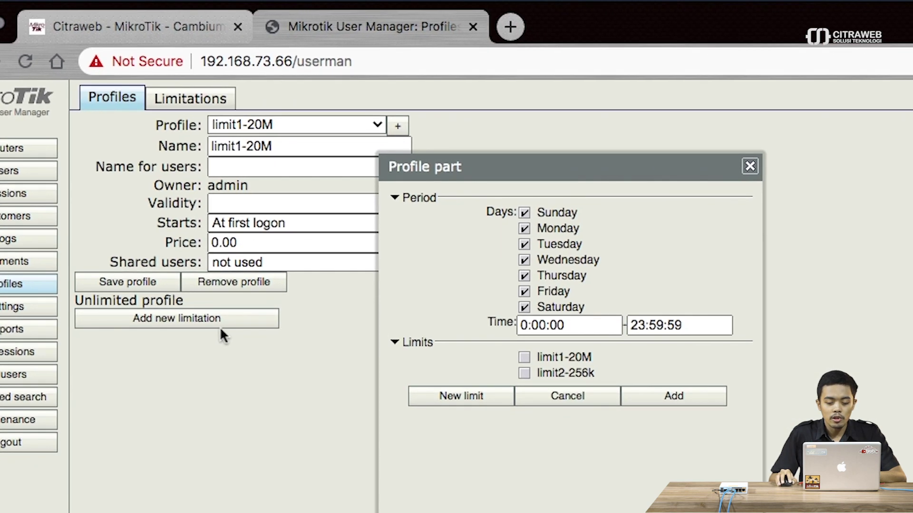
left_click(524, 359)
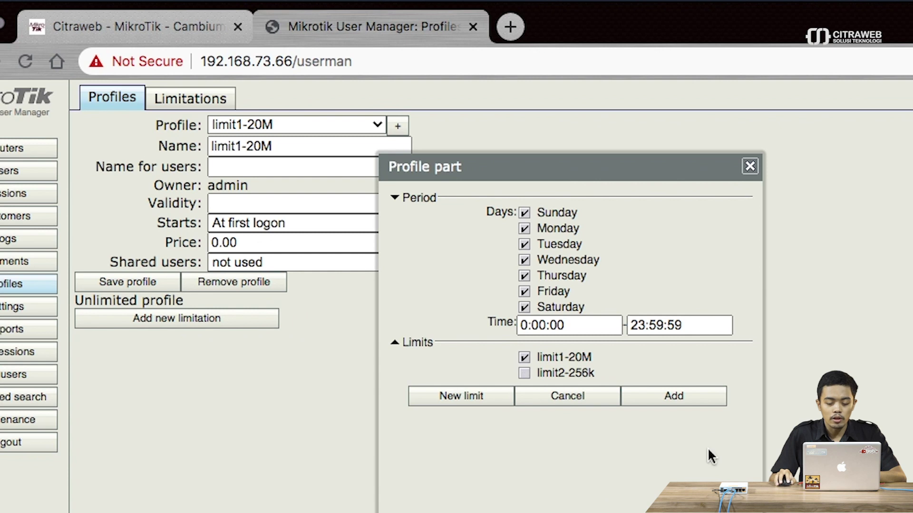
left_click(674, 397)
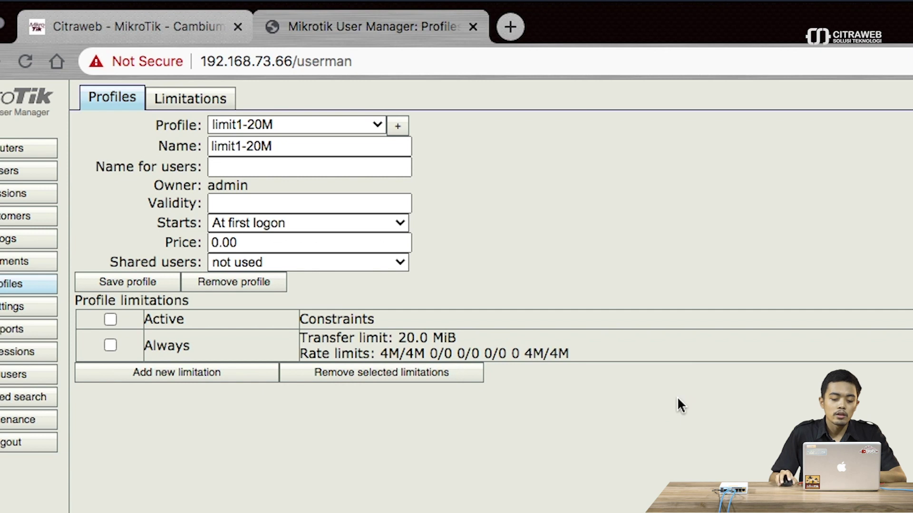
left_click_drag(478, 341, 408, 348)
left_click(402, 343)
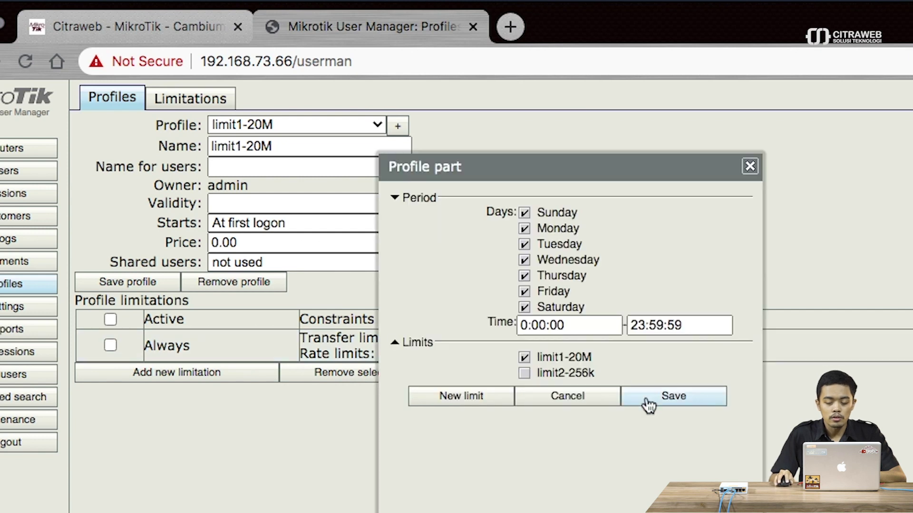
left_click(750, 166)
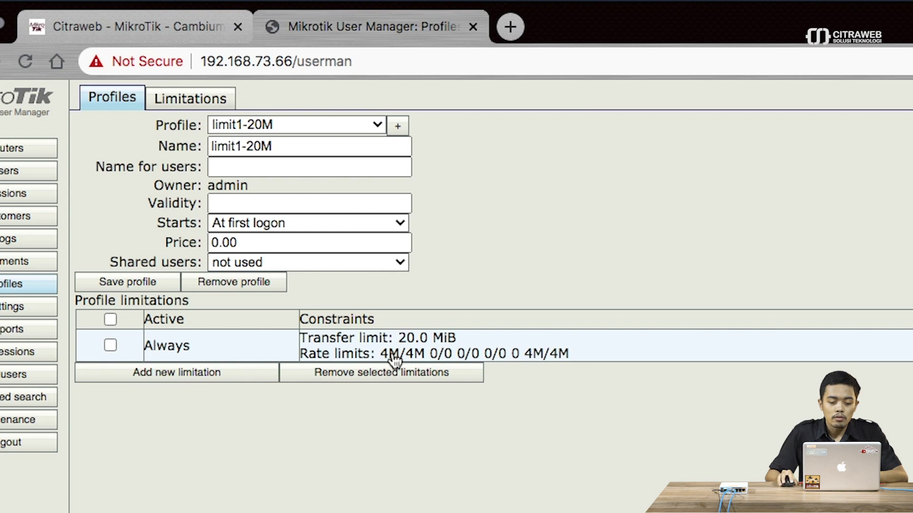
- Create a new profile named limit2-unlimited256k
left_click(398, 127)
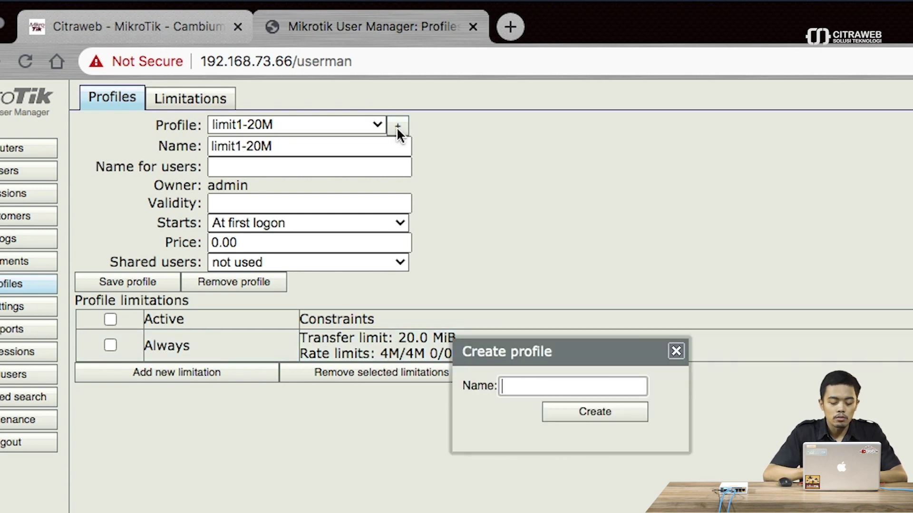
type("limit")
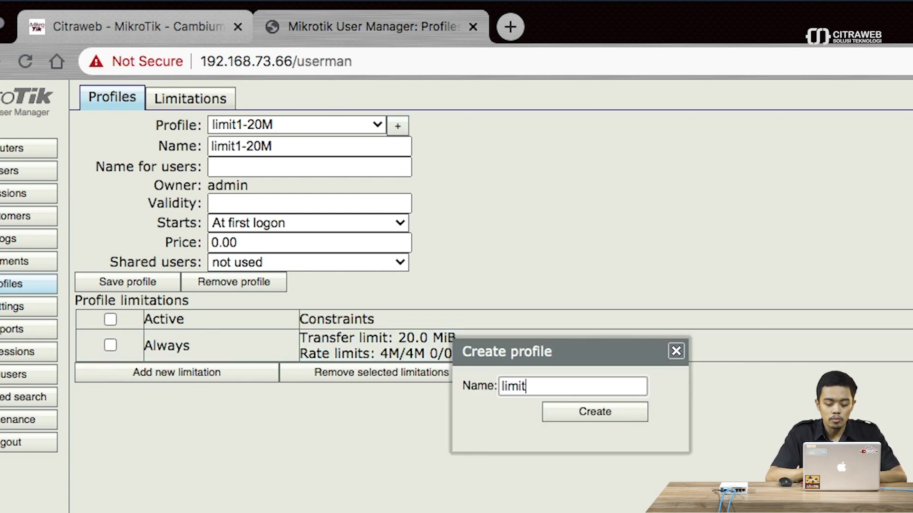
type("2-un")
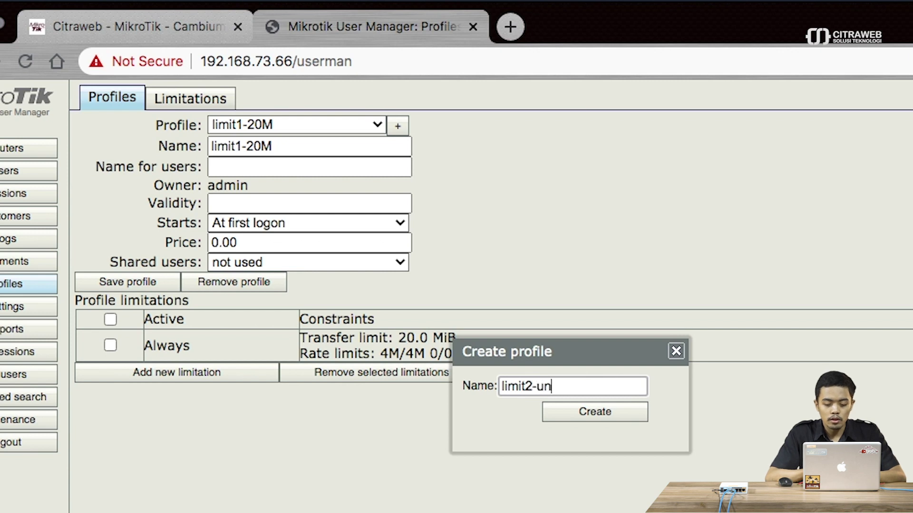
type("limited")
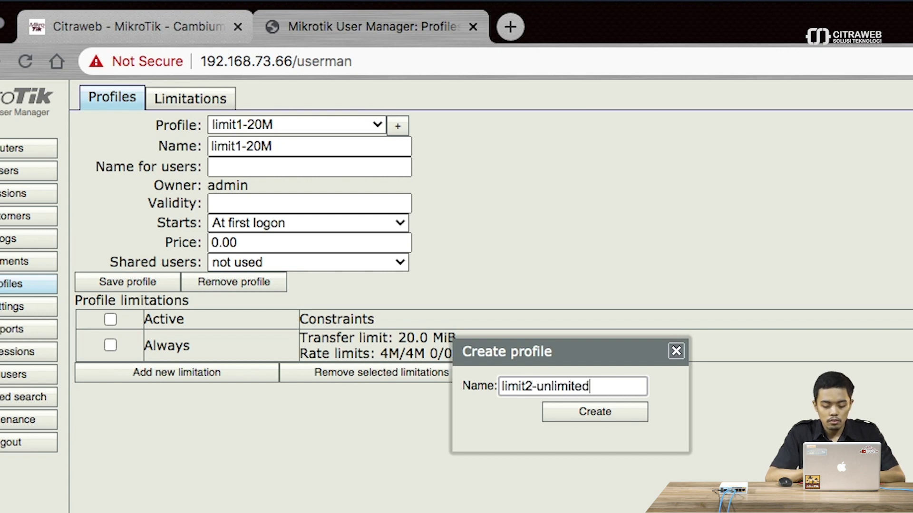
type("256k")
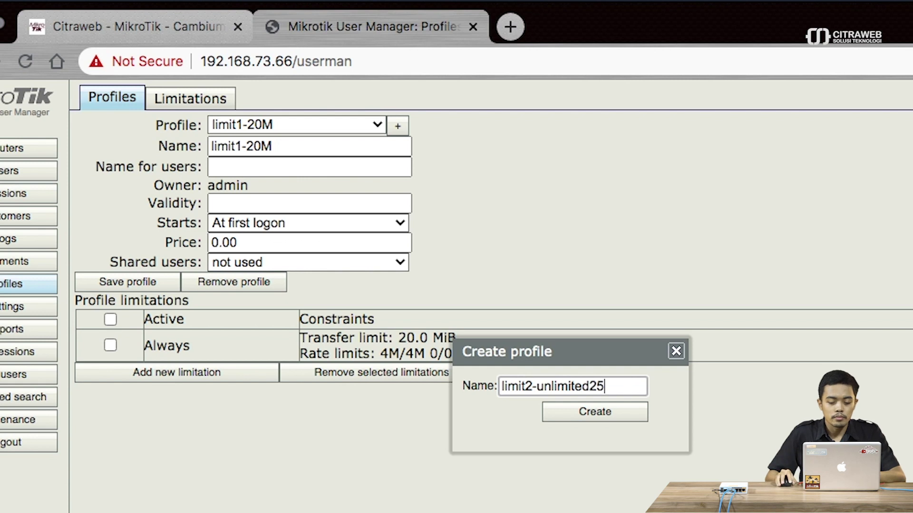
left_click(605, 412)
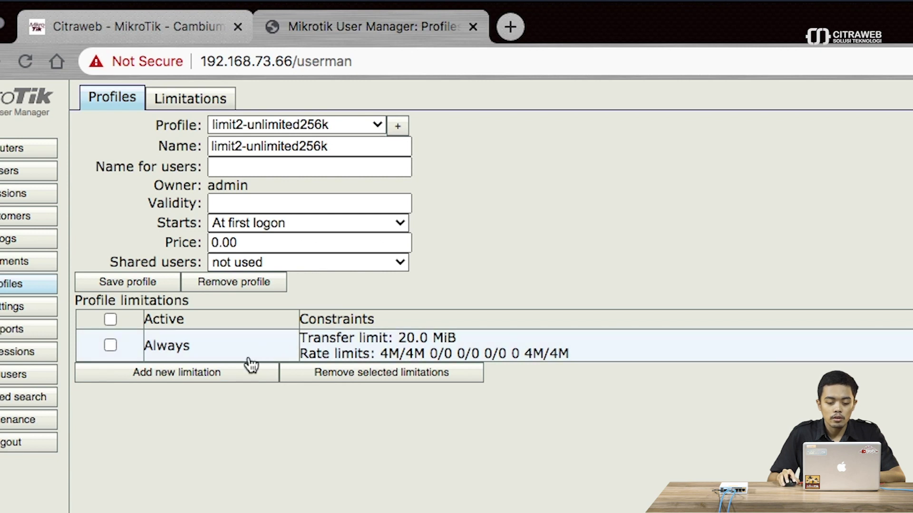
- Attach the limit2-256k limitation (256K/256K) to the limit2-unlimited256k profile
left_click(236, 374)
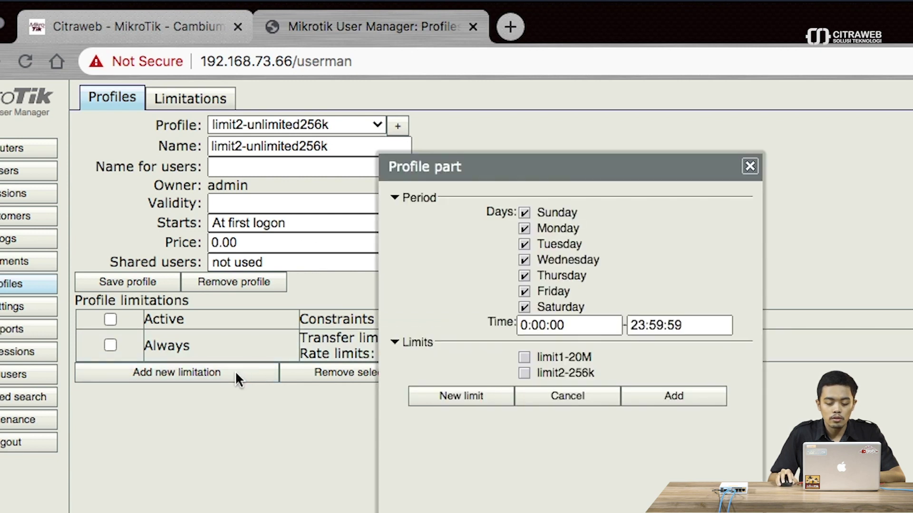
left_click(524, 373)
left_click(662, 397)
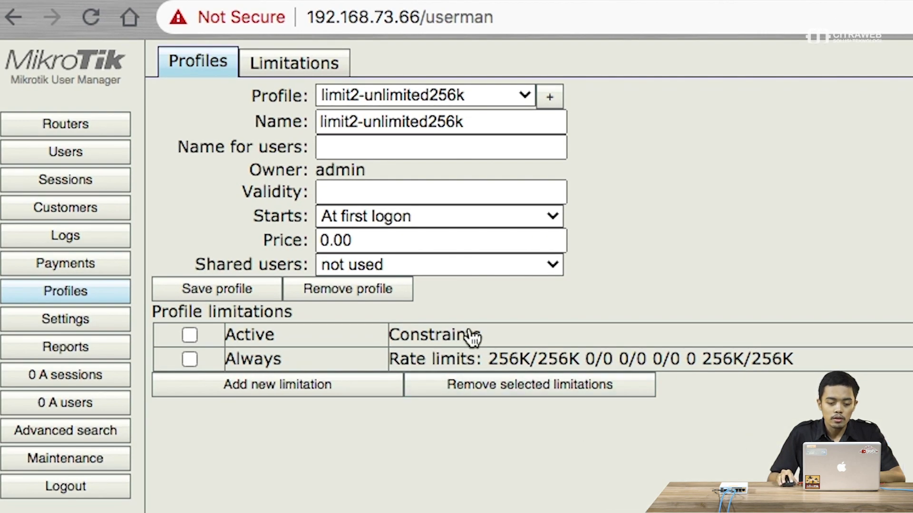
left_click(527, 95)
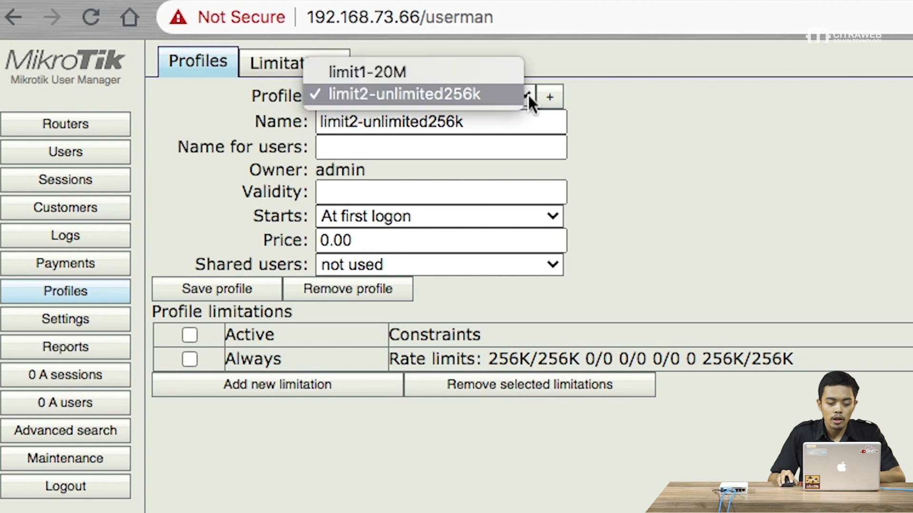
left_click(508, 74)
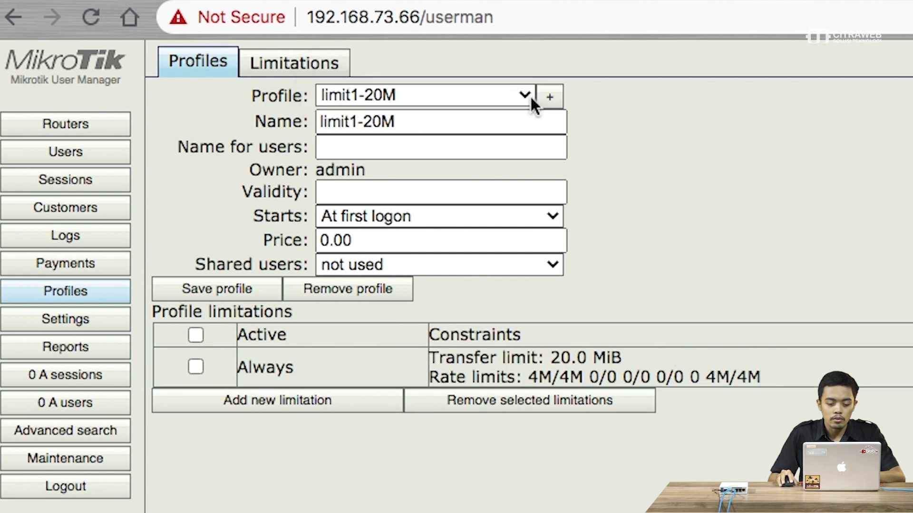
left_click(525, 96)
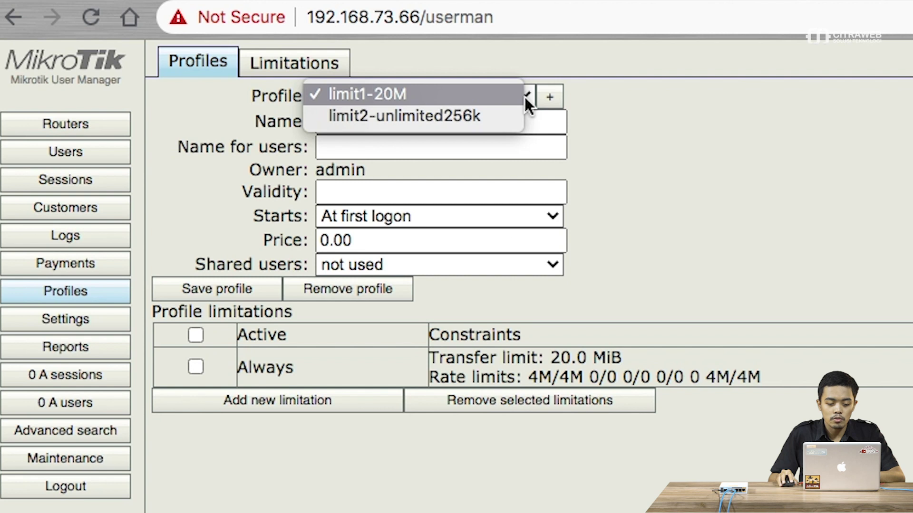
left_click(507, 118)
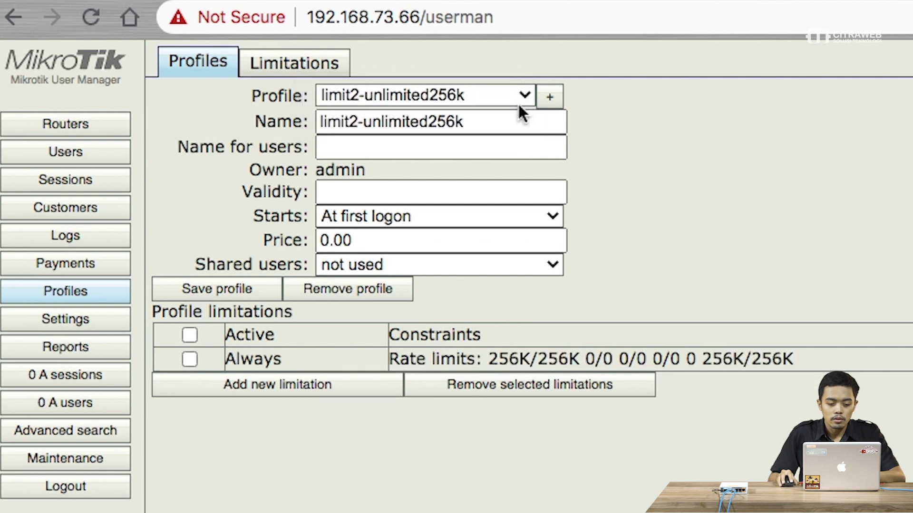
left_click(521, 96)
left_click(507, 76)
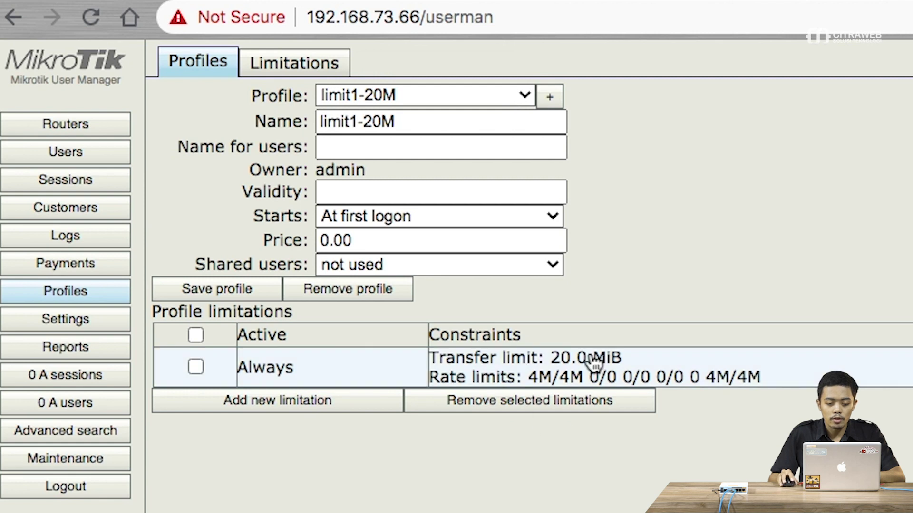
left_click(526, 96)
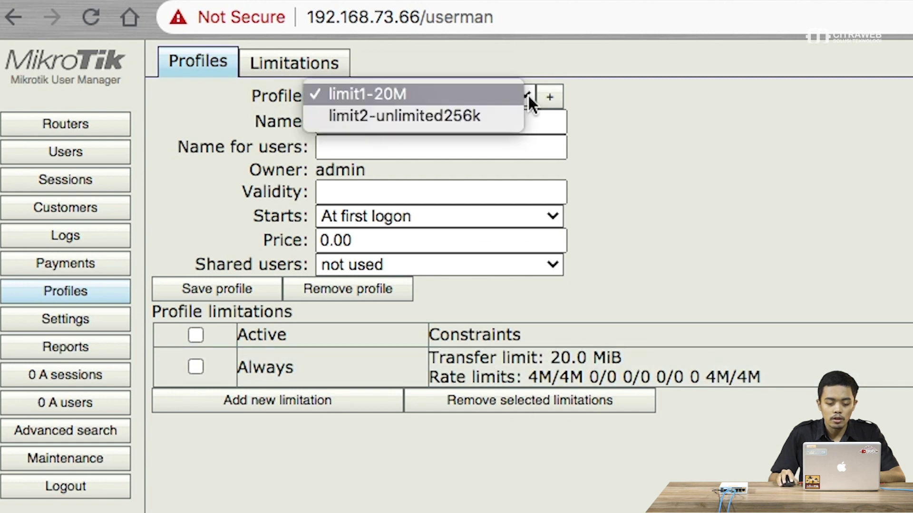
left_click(515, 114)
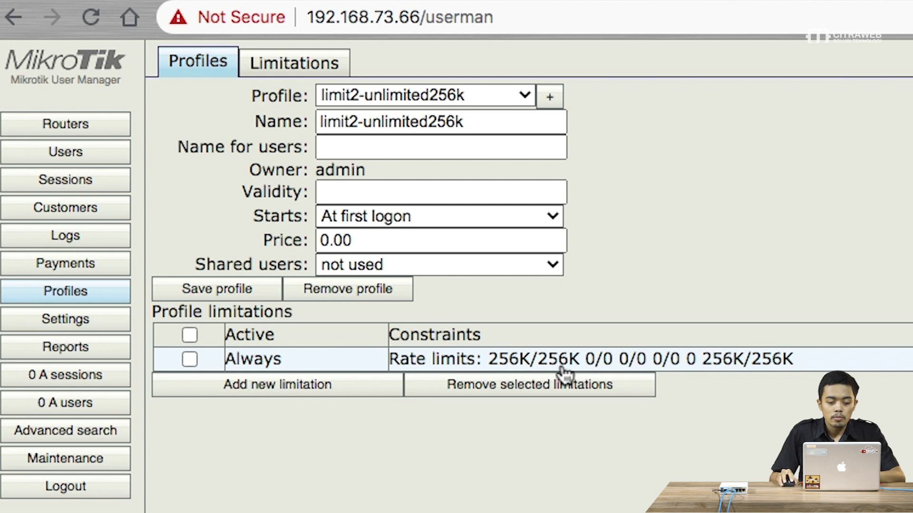
- Start a single new user in Users and enter its username and password
left_click(97, 161)
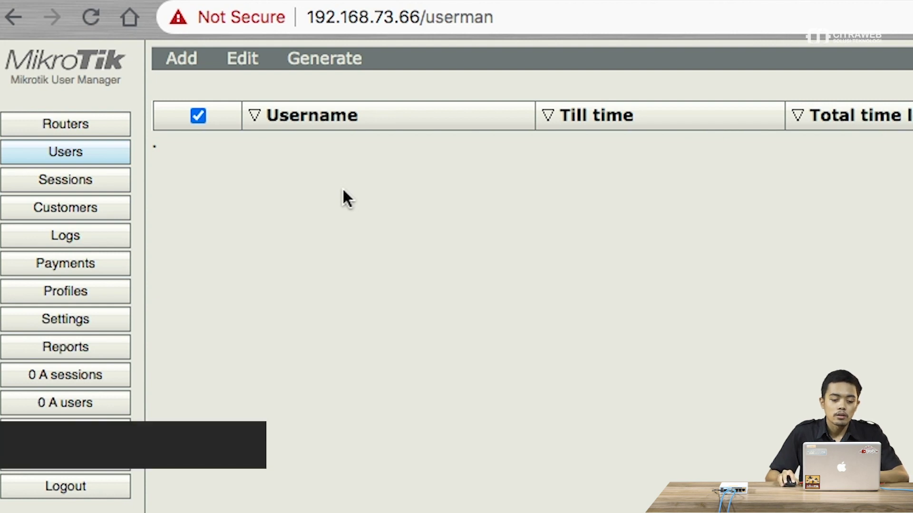
left_click(190, 70)
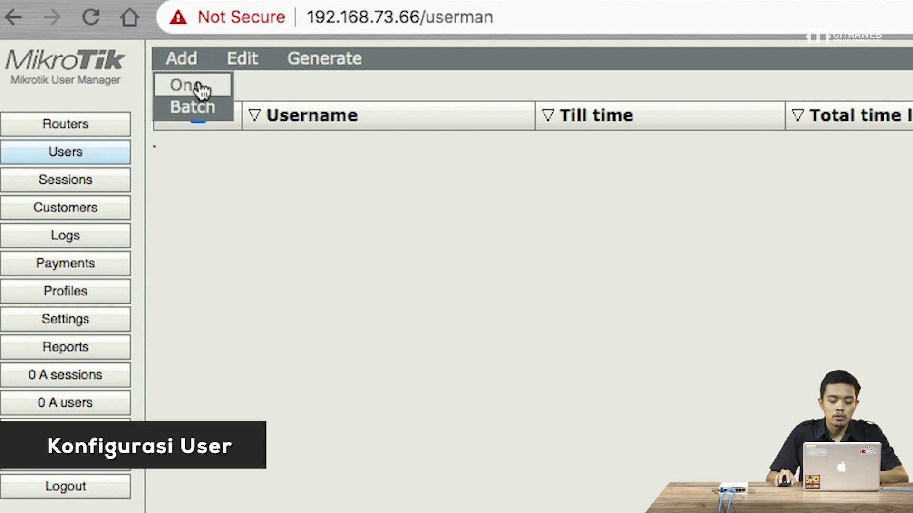
left_click(196, 86)
left_click(760, 205)
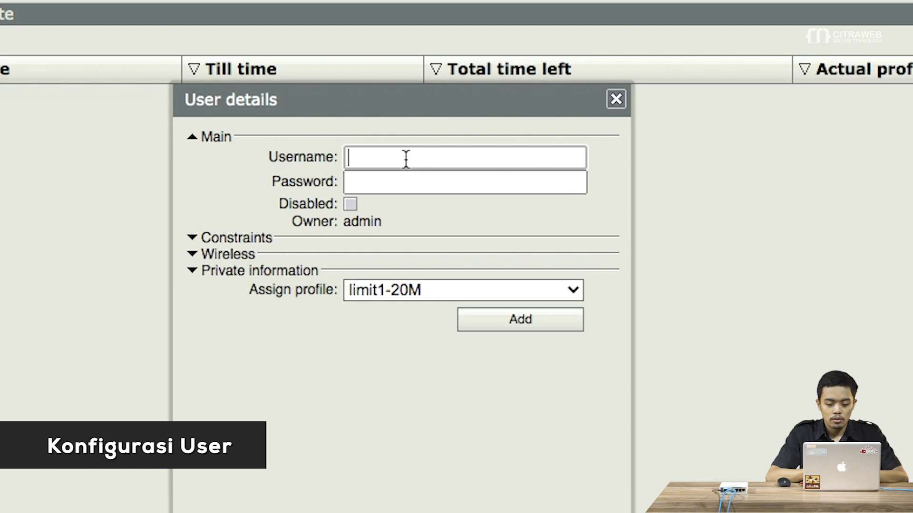
type("rifqi")
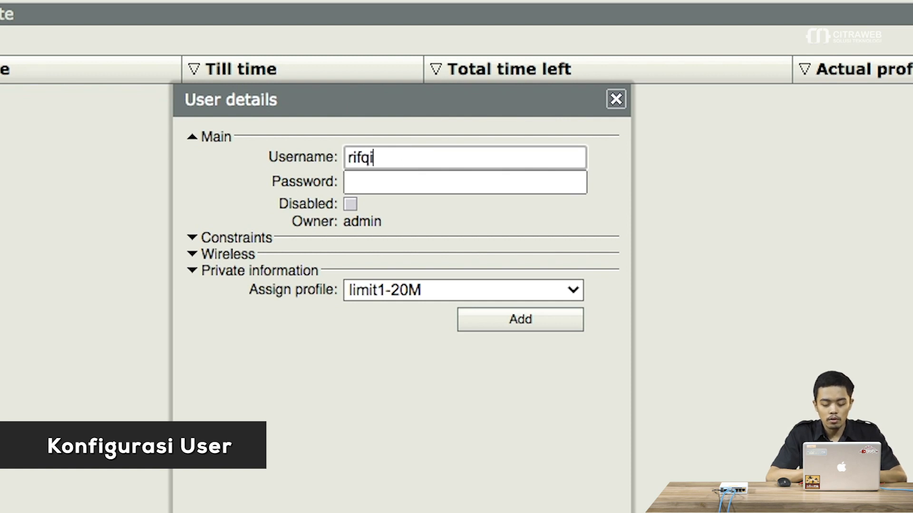
key("Tab")
type("12345")
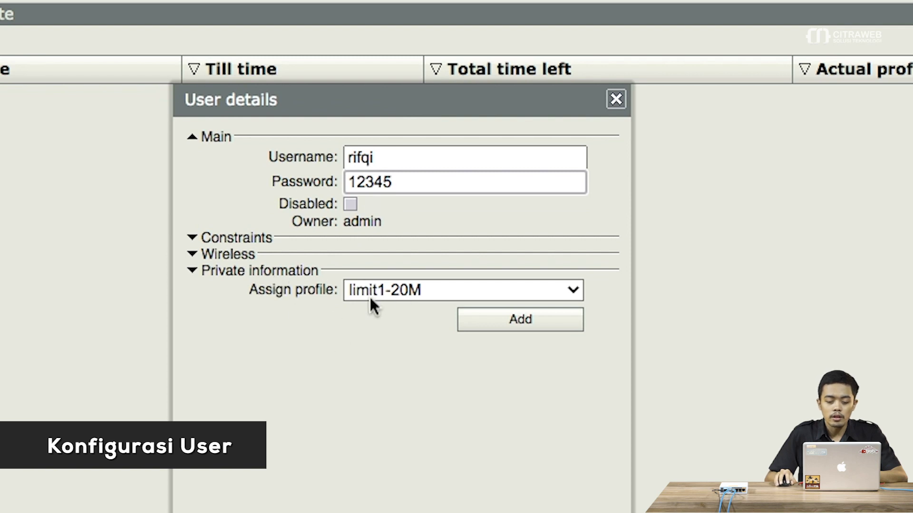
- Assign the limit1-20M profile, create the user, and expand its profile list
left_click(381, 290)
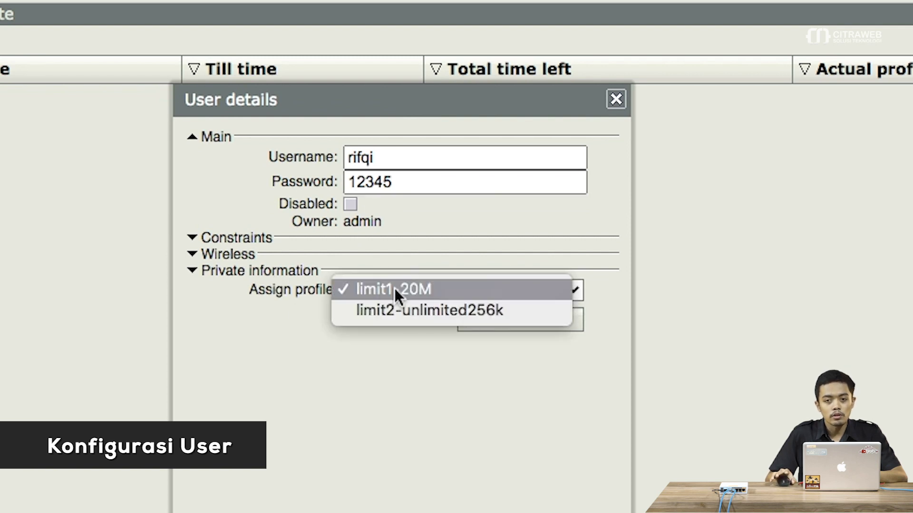
left_click(396, 290)
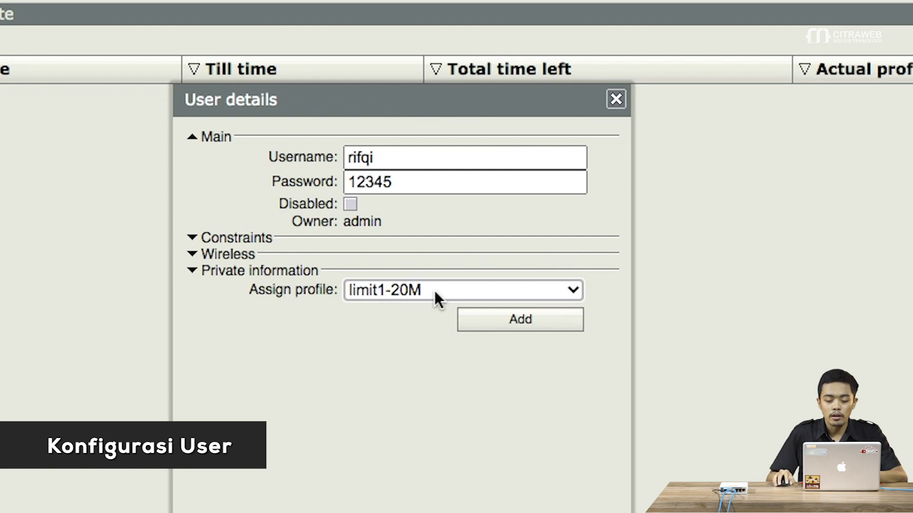
left_click(516, 333)
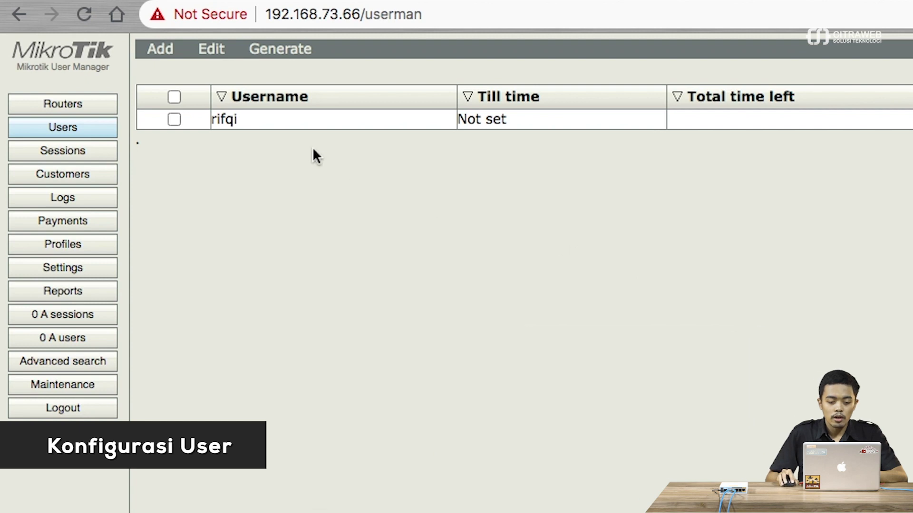
left_click(238, 126)
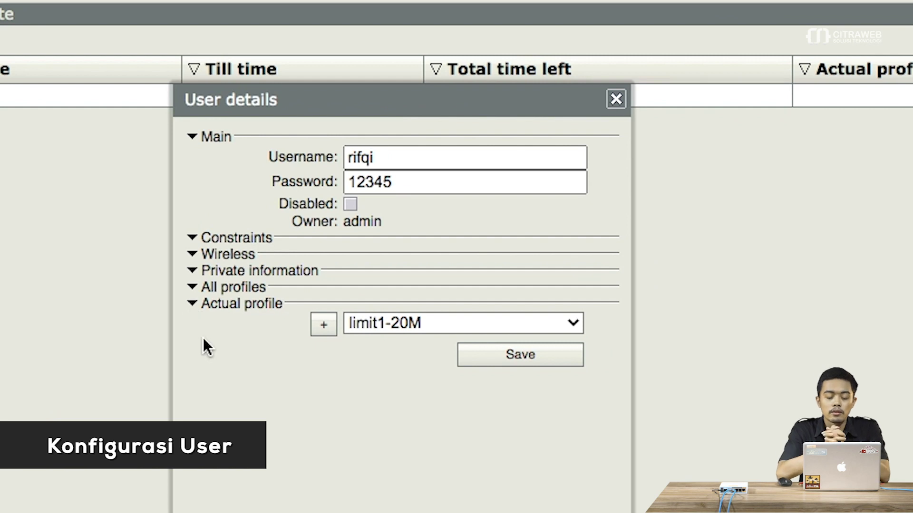
left_click(192, 288)
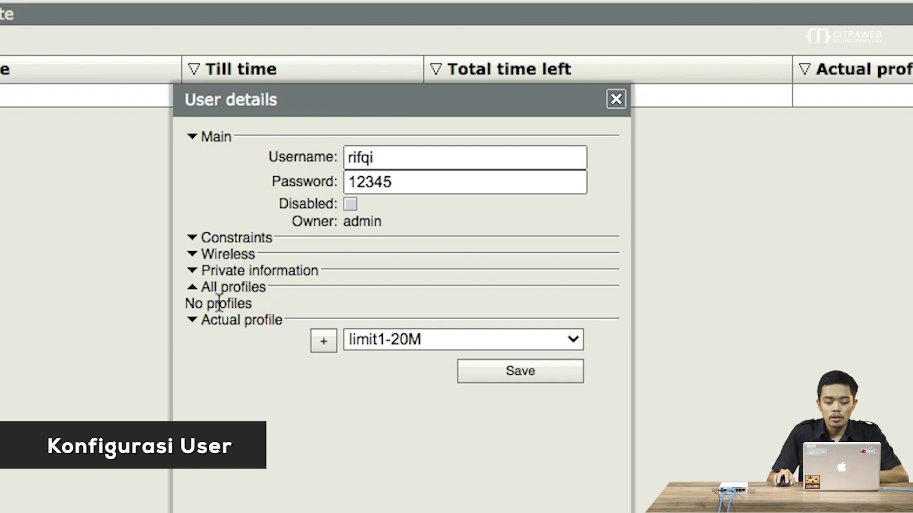
- Queue the limit1-20M profile for the user
left_click_drag(187, 302, 257, 307)
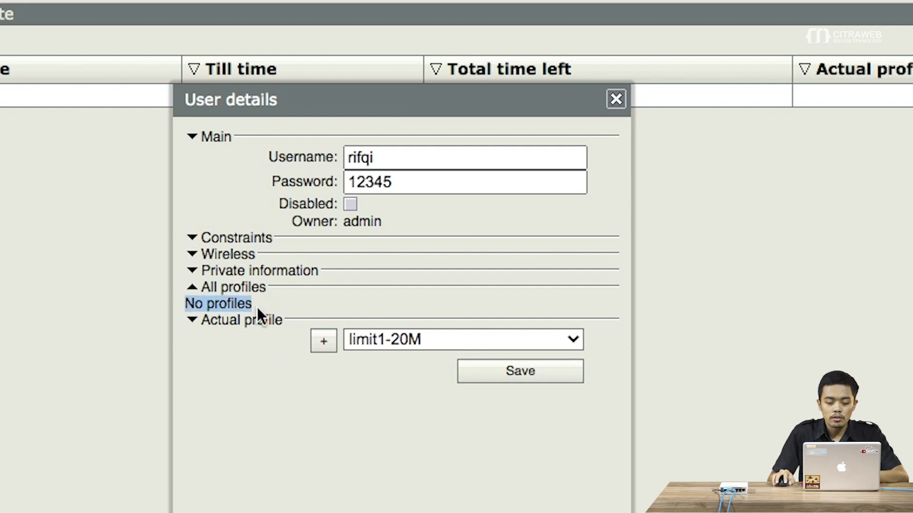
left_click(262, 304)
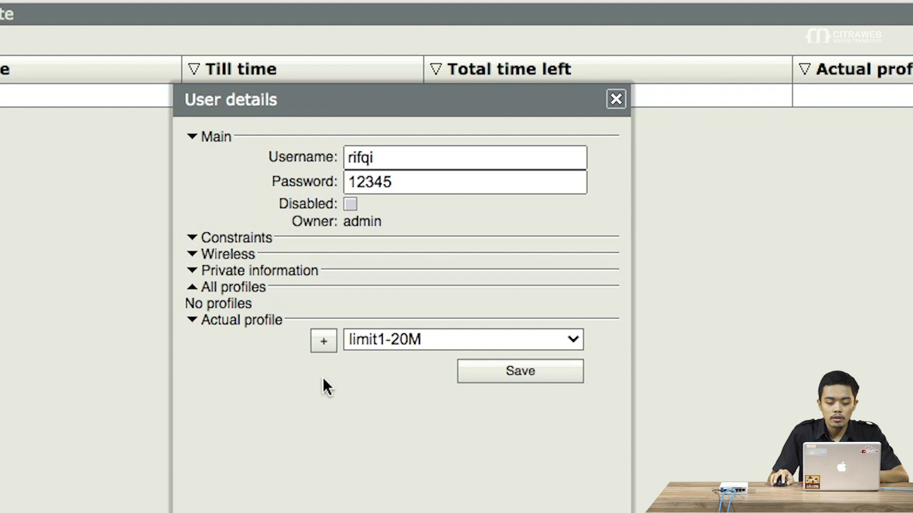
left_click(324, 347)
left_click(323, 346)
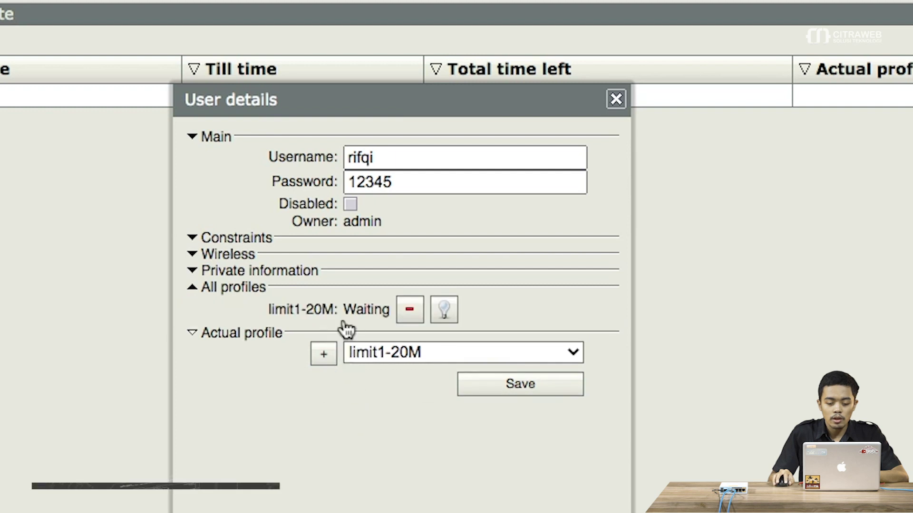
left_click_drag(265, 302, 340, 308)
left_click(350, 340)
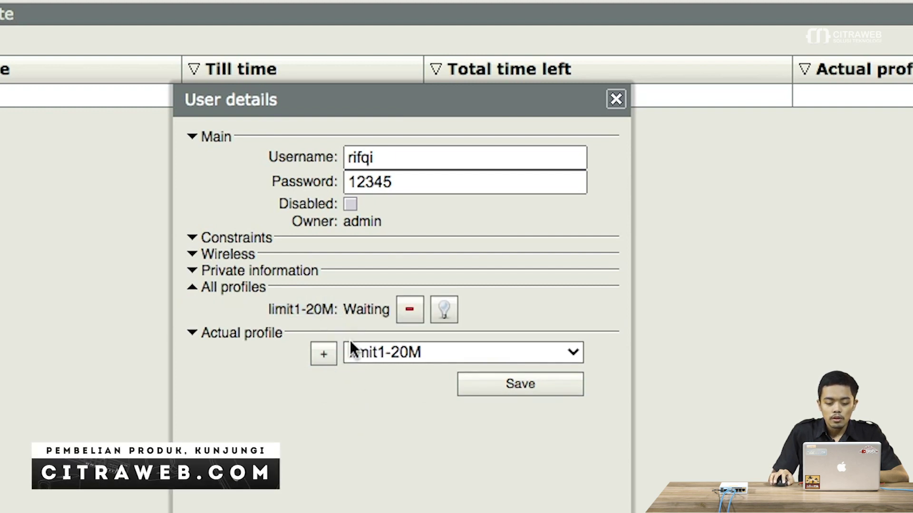
- Queue limit2-unlimited256k as the second profile and activate limit1-20M
left_click(375, 350)
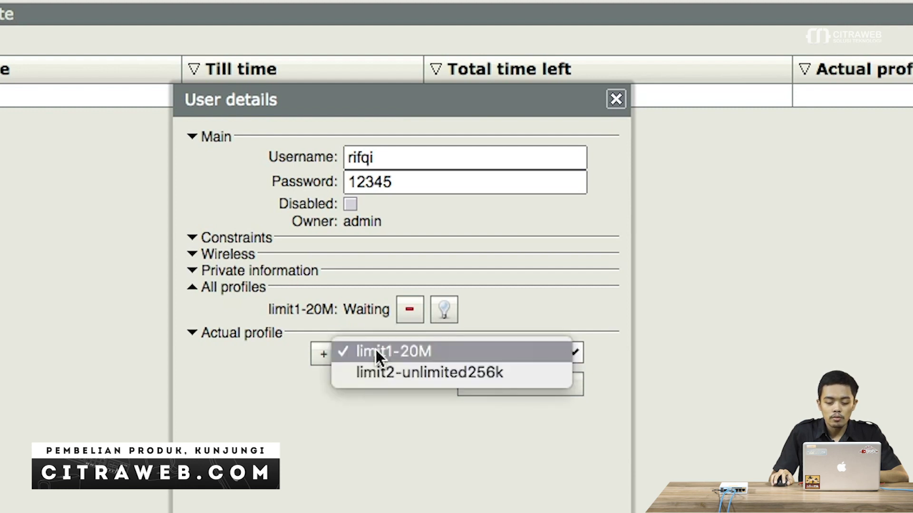
left_click(381, 373)
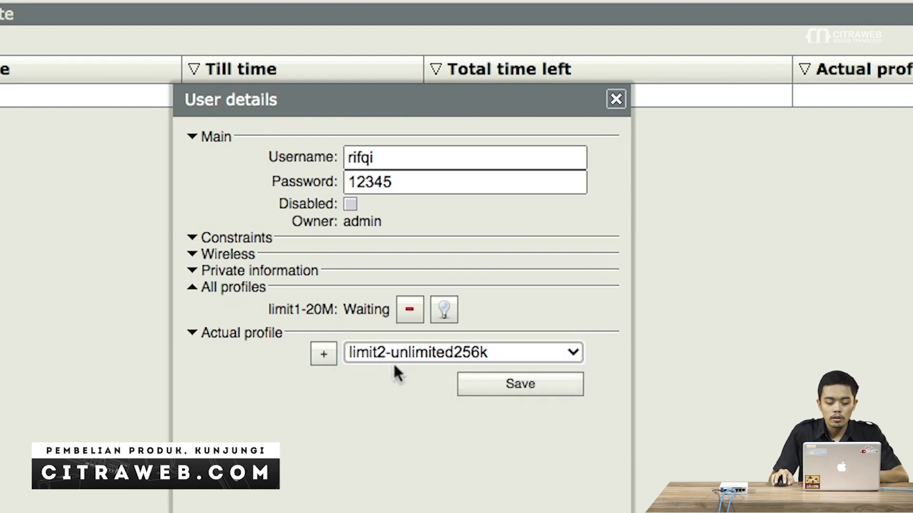
left_click(323, 354)
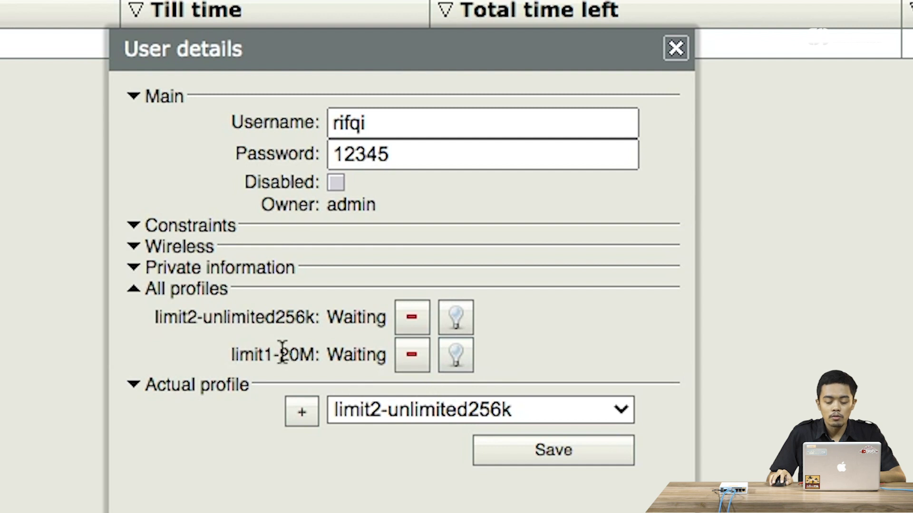
left_click(457, 366)
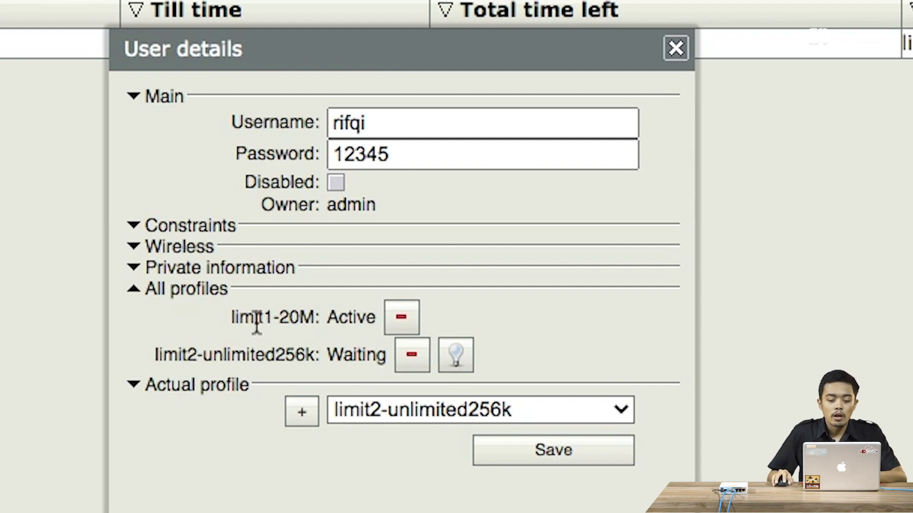
left_click_drag(163, 357, 334, 367)
left_click(319, 357)
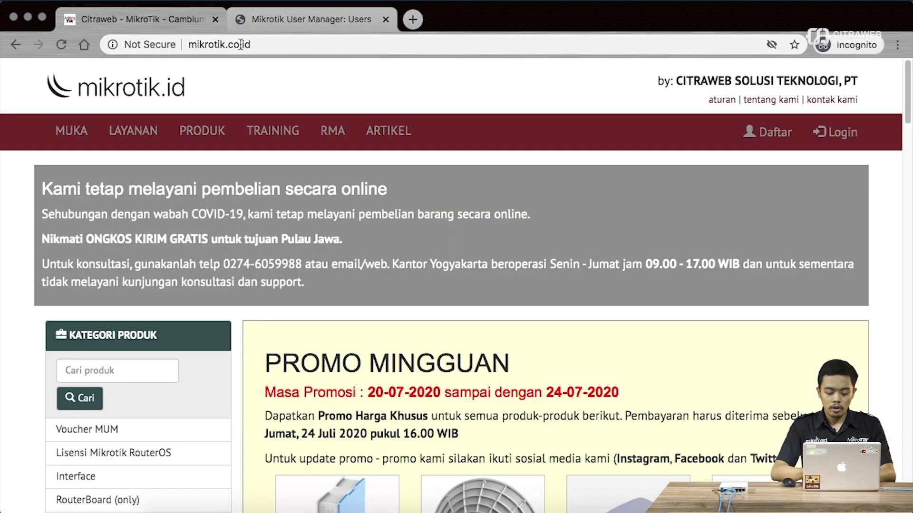
- Open the hotspot status page at 10.5.50.1/status
left_click(241, 44)
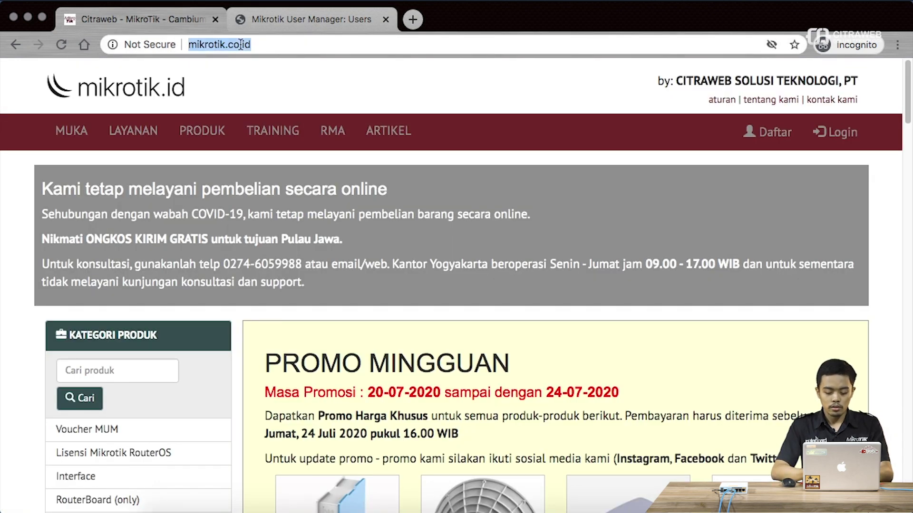
type("10.5.50.")
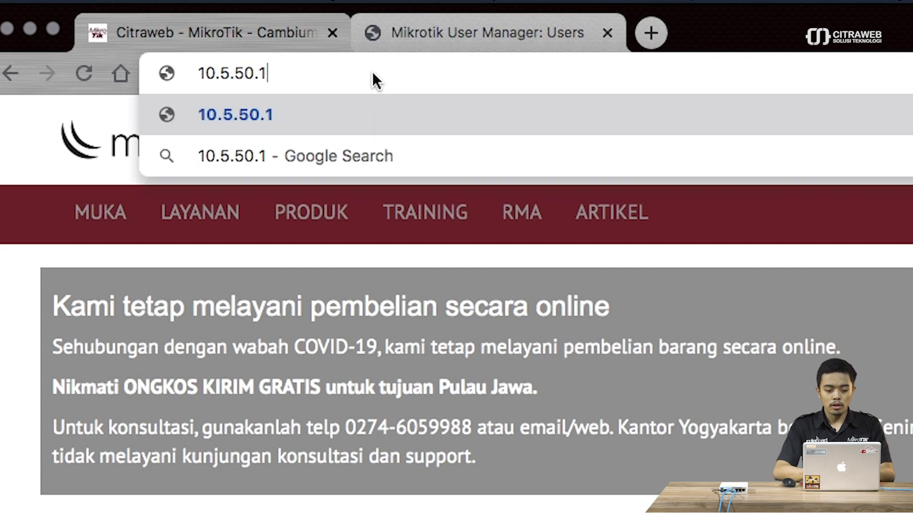
type("/status")
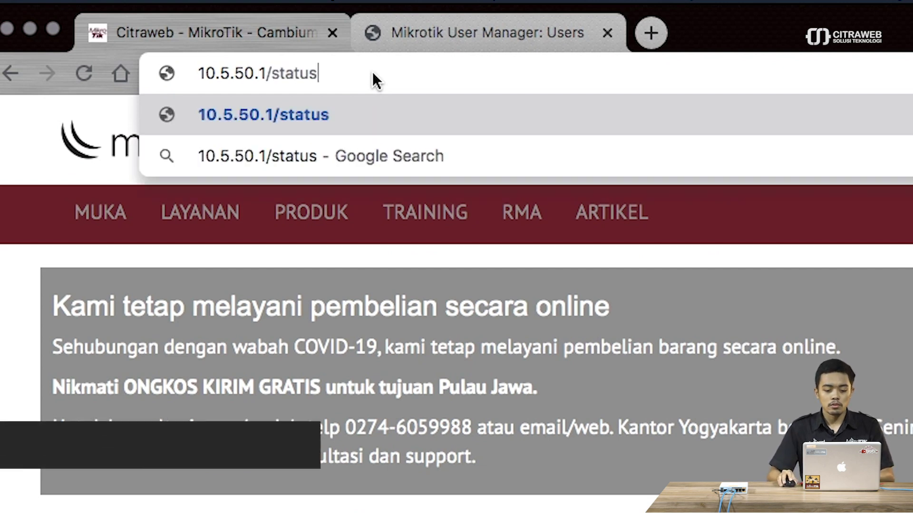
key("Return")
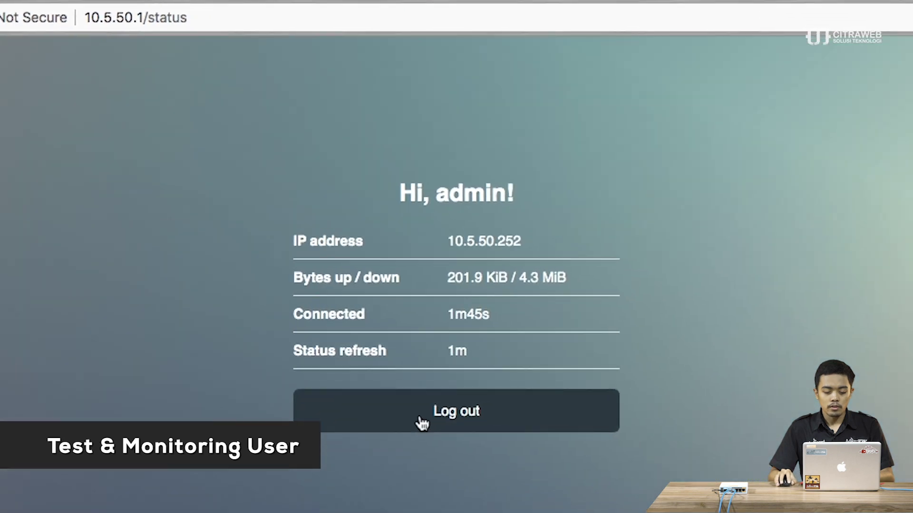
- Log out the current hotspot session and log in as the new user with its password
left_click(422, 424)
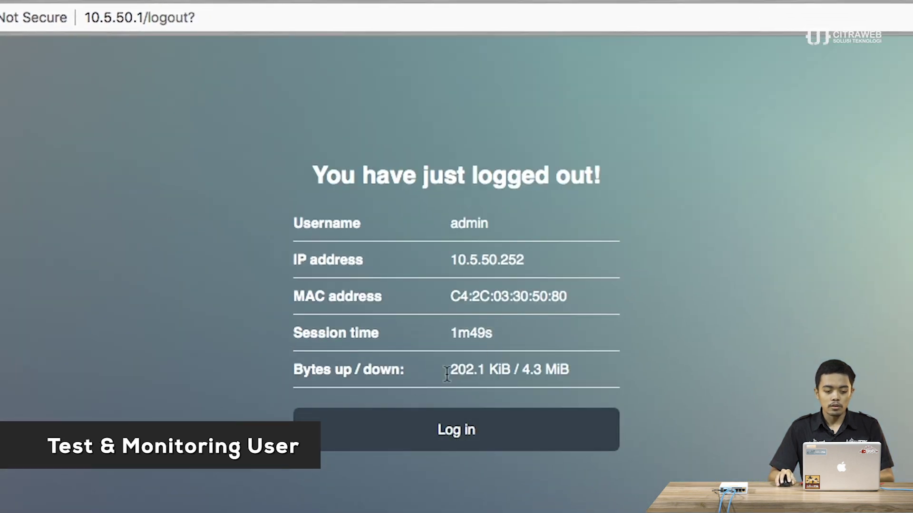
left_click(465, 432)
left_click(436, 267)
type("rifqi")
left_click(456, 336)
type("12345")
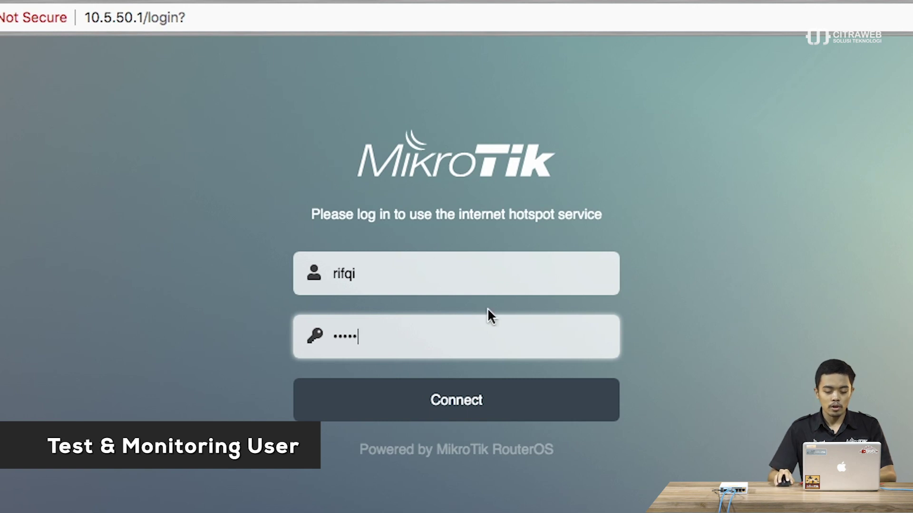
left_click(479, 412)
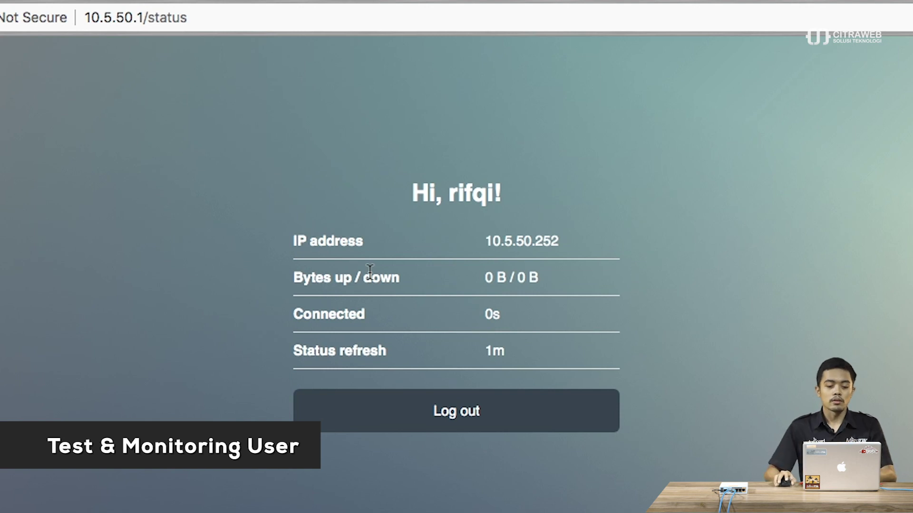
left_click(408, 2)
- Run the fast.com speed test, reading 4.0 Mbps, then return to the hotspot Status tab
type("tes")
key("BackSpace")
key("BackSpace")
key("BackSpace")
type("fast.com")
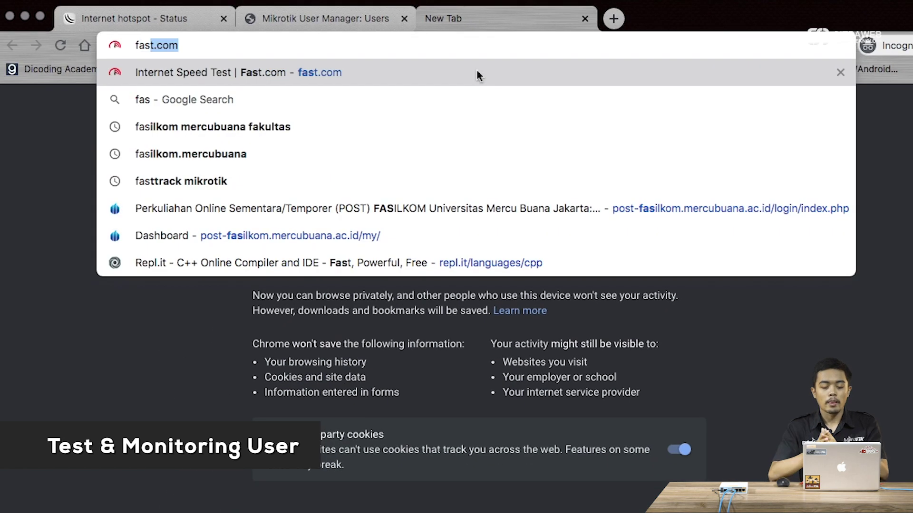
key("Return")
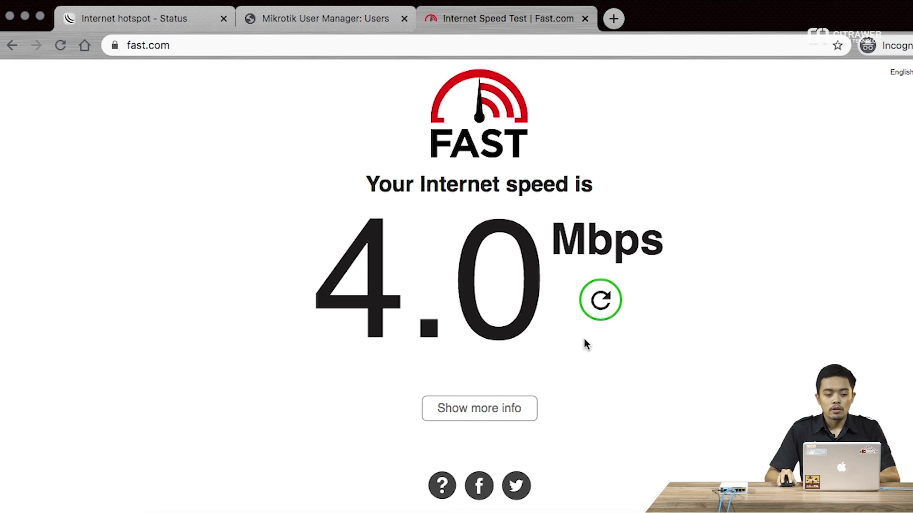
left_click(166, 21)
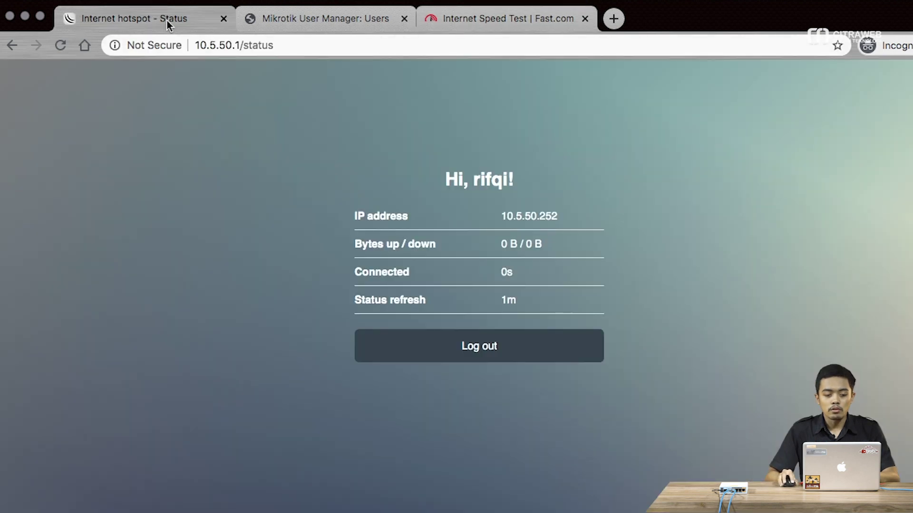
- Reload the hotspot page, log in again as the new user, and bring up Fast.com
left_click(64, 45)
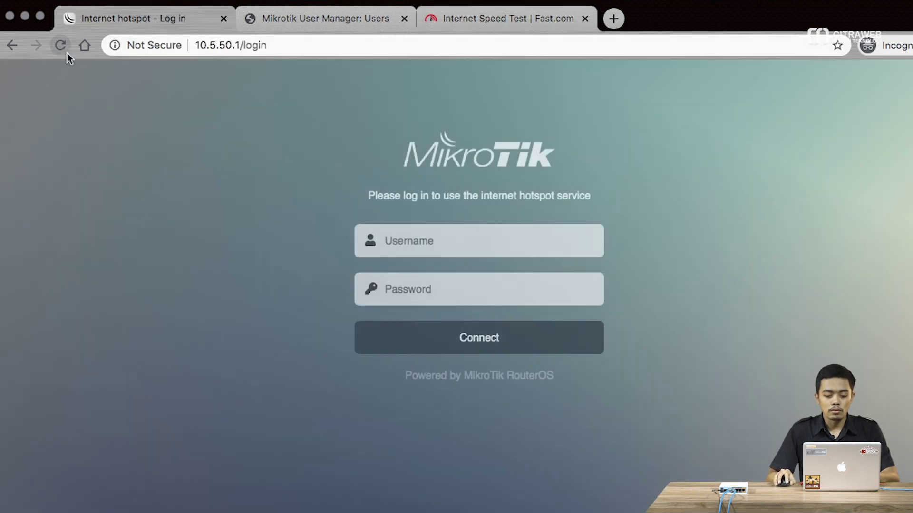
left_click(474, 248)
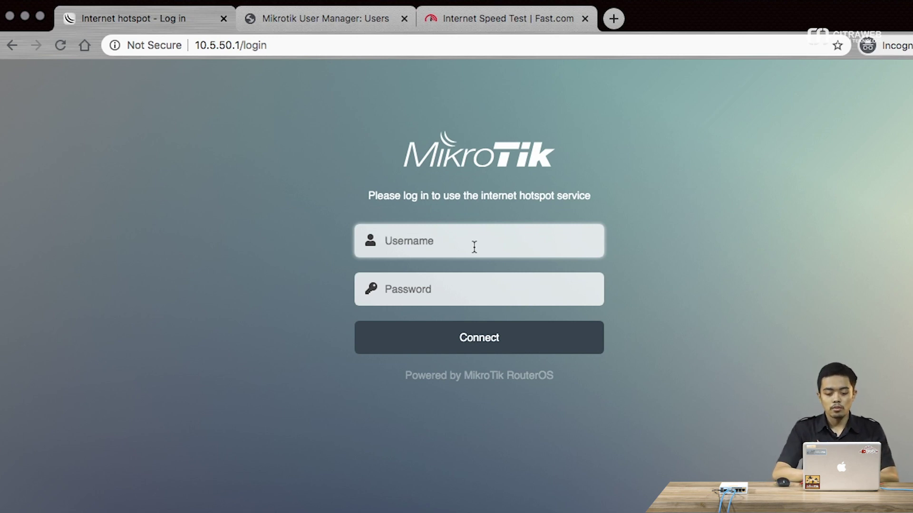
type("rifqi")
key("Tab")
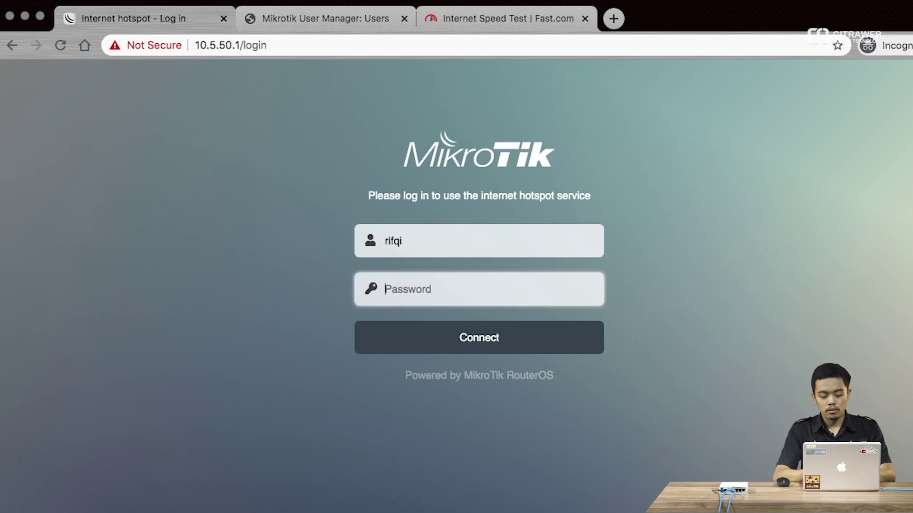
type("1234")
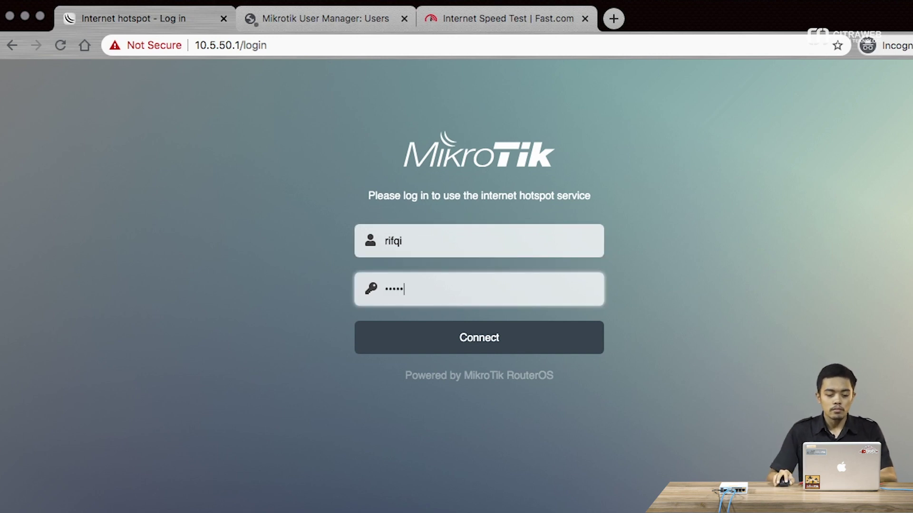
key("Return")
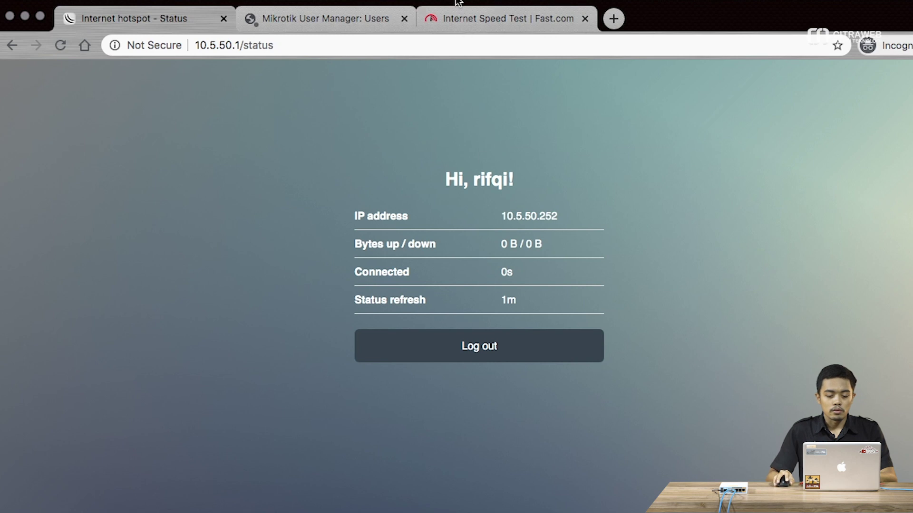
left_click(461, 11)
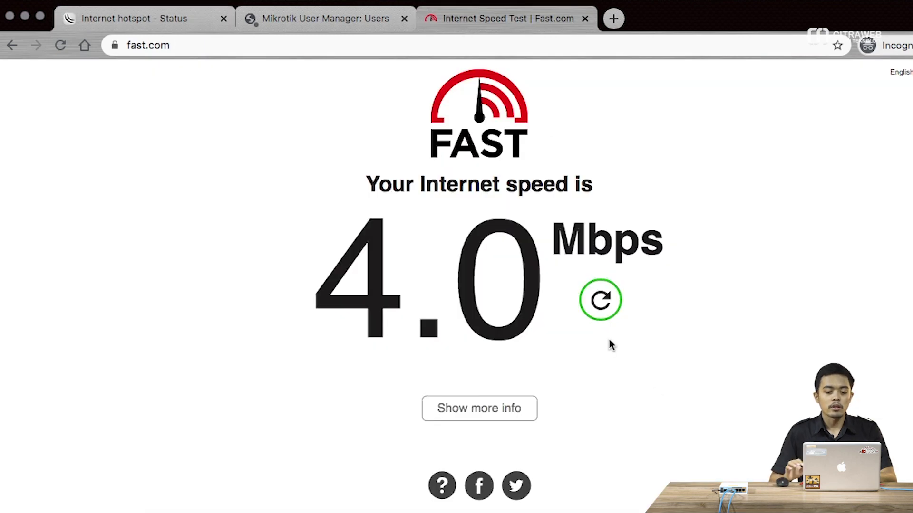
- Rerun the Fast.com speed test, which now reads about 140 Kbps
left_click(610, 314)
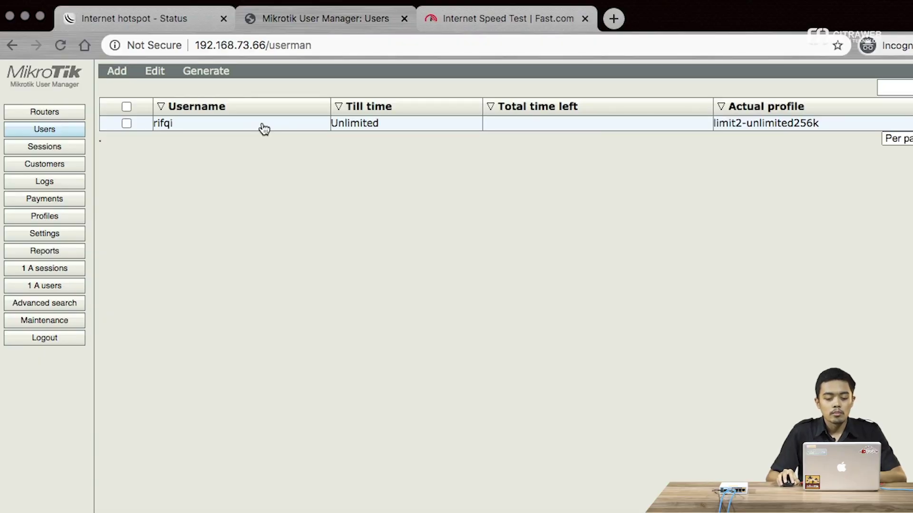
- Open the user's details and remove both limit1-20M and limit2-unlimited256k profiles
left_click(264, 129)
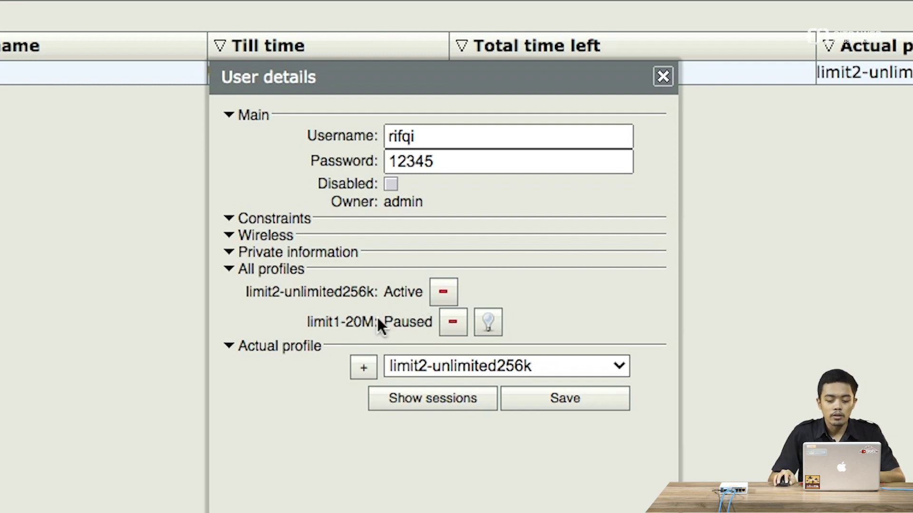
left_click(443, 321)
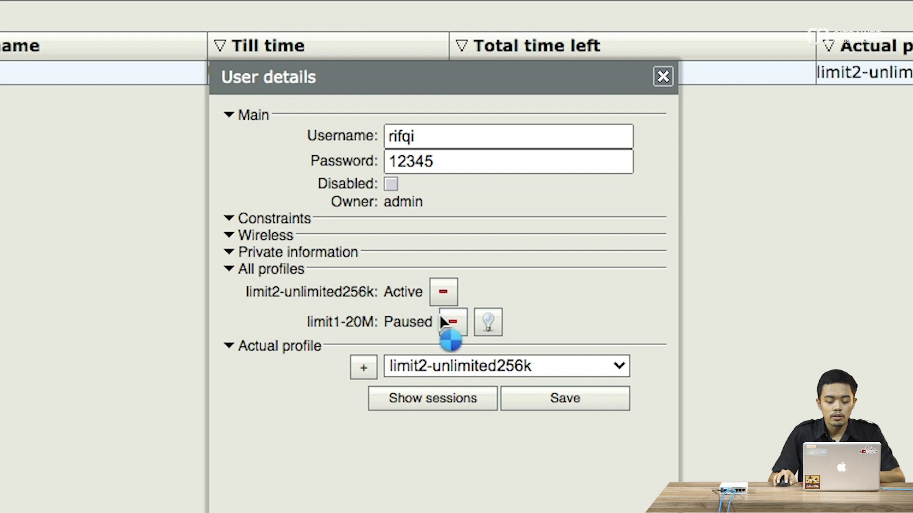
left_click(443, 295)
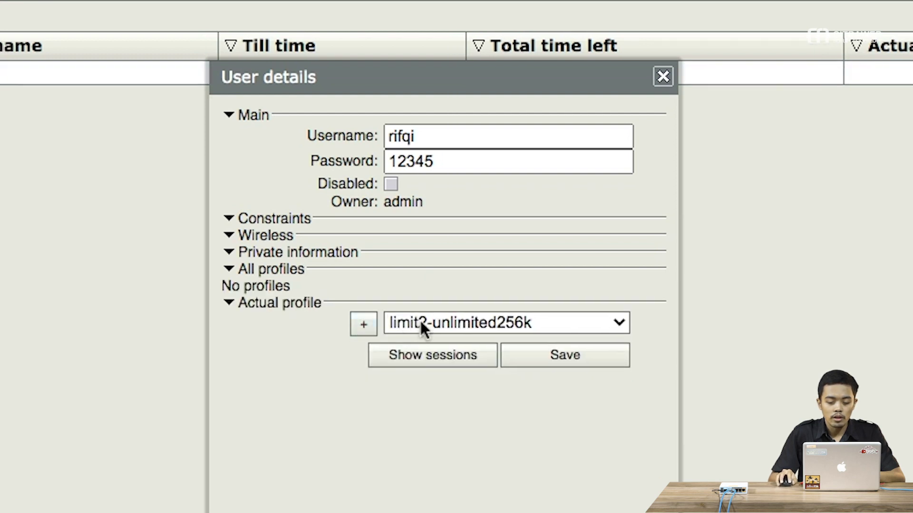
- Re-add limit1-20M and limit2-unlimited256k, activate limit1-20M, and close the user details
left_click(420, 321)
left_click(454, 301)
left_click(365, 326)
left_click(434, 336)
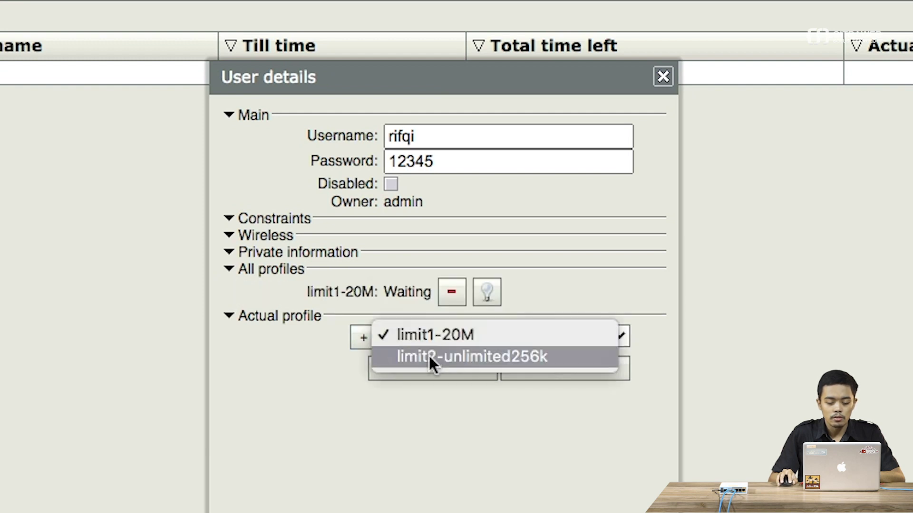
left_click(428, 356)
left_click(370, 343)
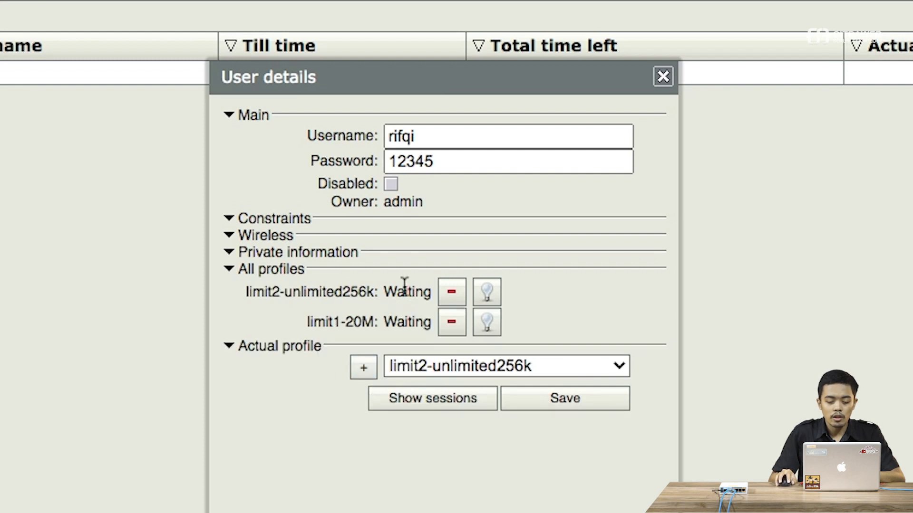
left_click(488, 326)
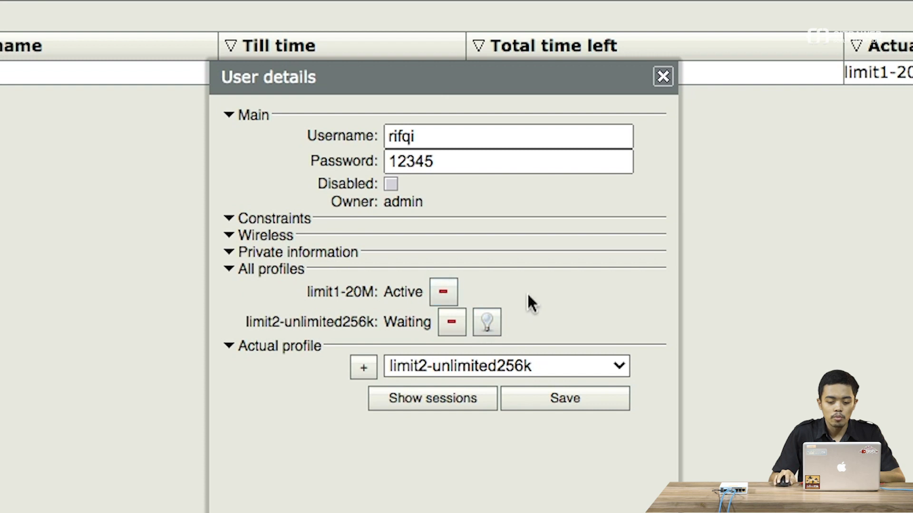
left_click(662, 78)
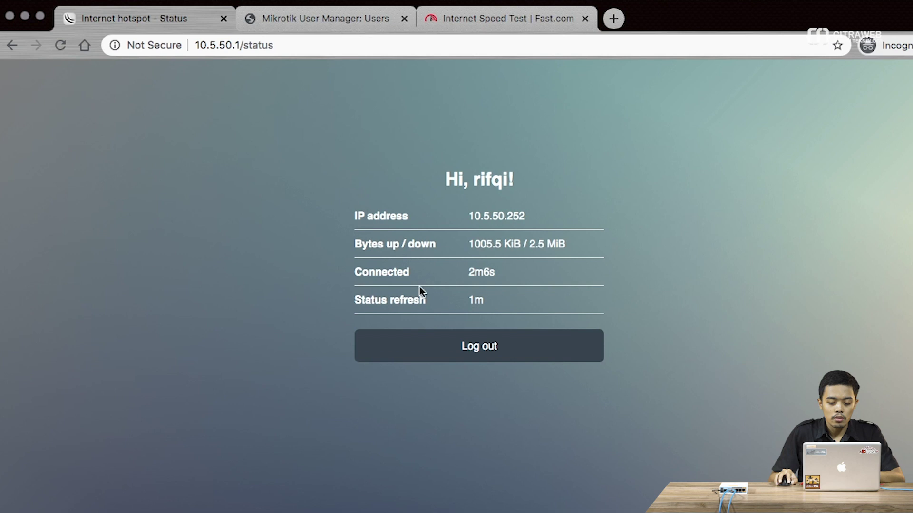
- Log the user out and back into the hotspot, then view Fast.com reading 230 Kbps
left_click(460, 350)
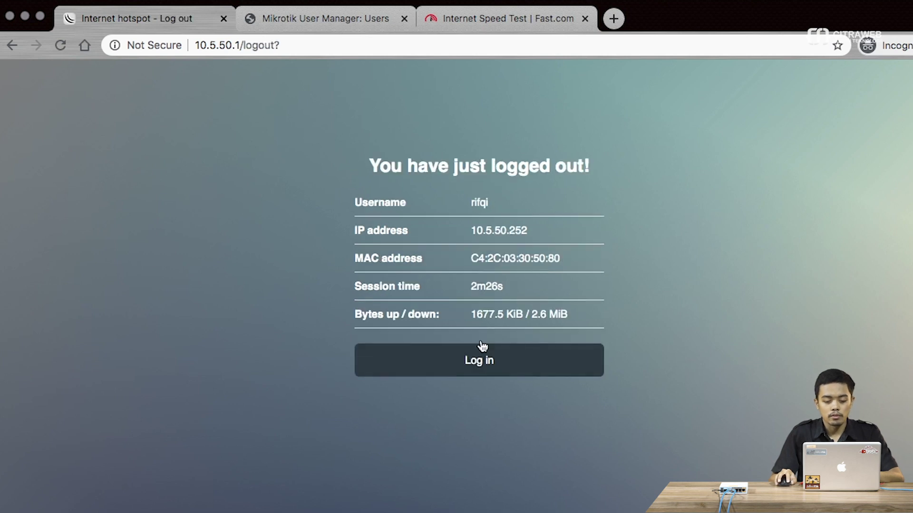
left_click(477, 360)
left_click(465, 239)
type("rifqi")
key("Tab")
type("•••••")
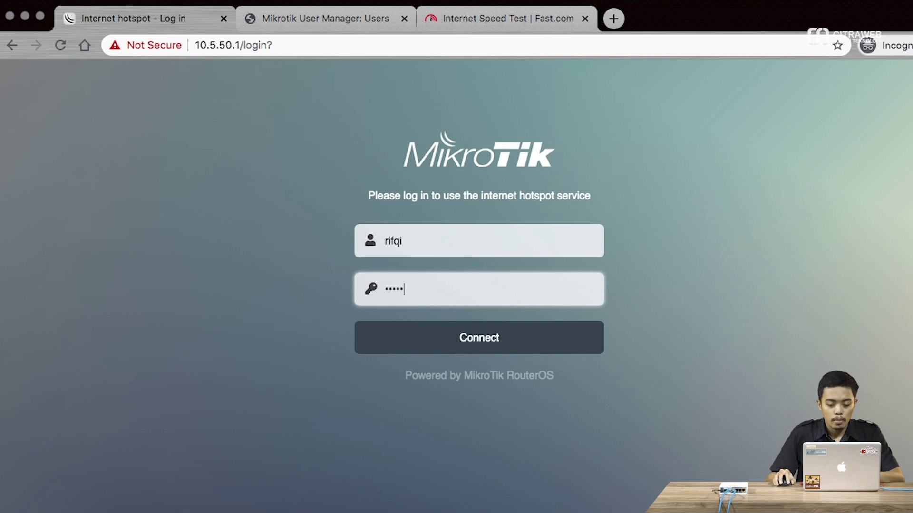
left_click(478, 338)
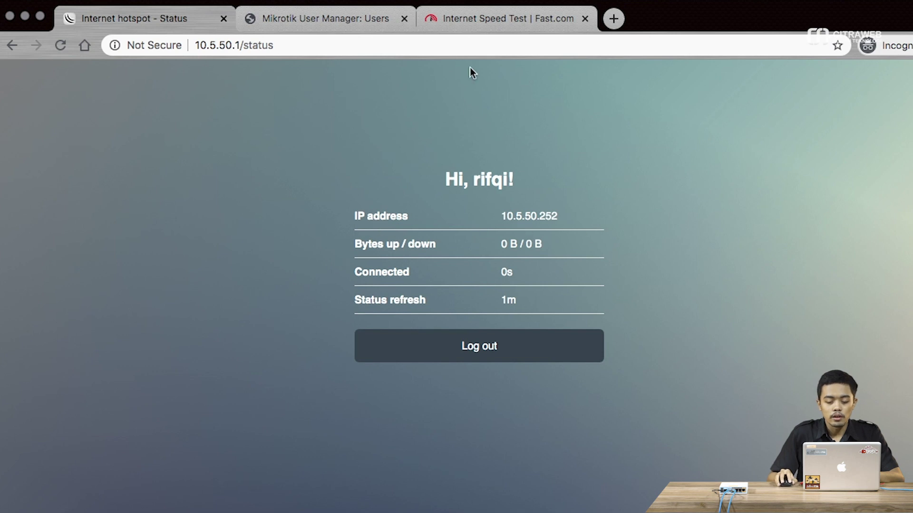
left_click(487, 18)
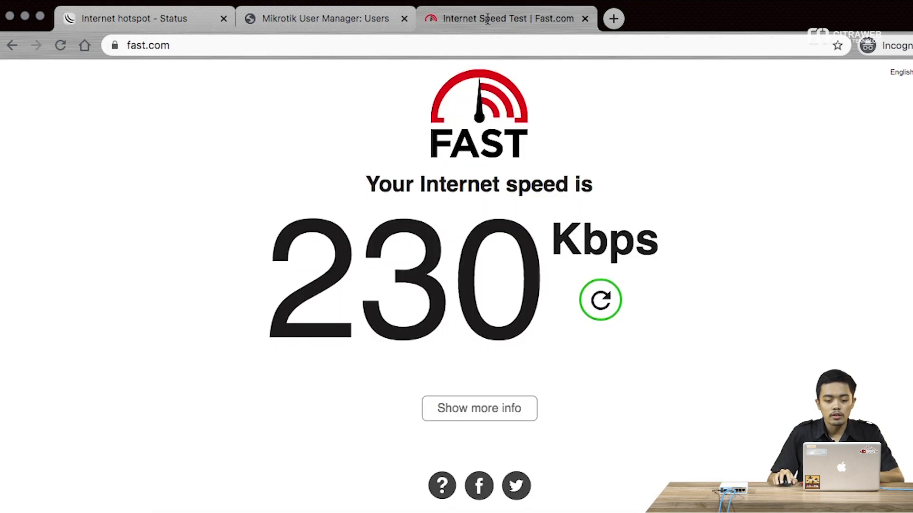
- Rerun the Fast.com speed test under the new session, which climbs to 3.6 Mbps, then return to the Hotspot Status page
left_click(602, 304)
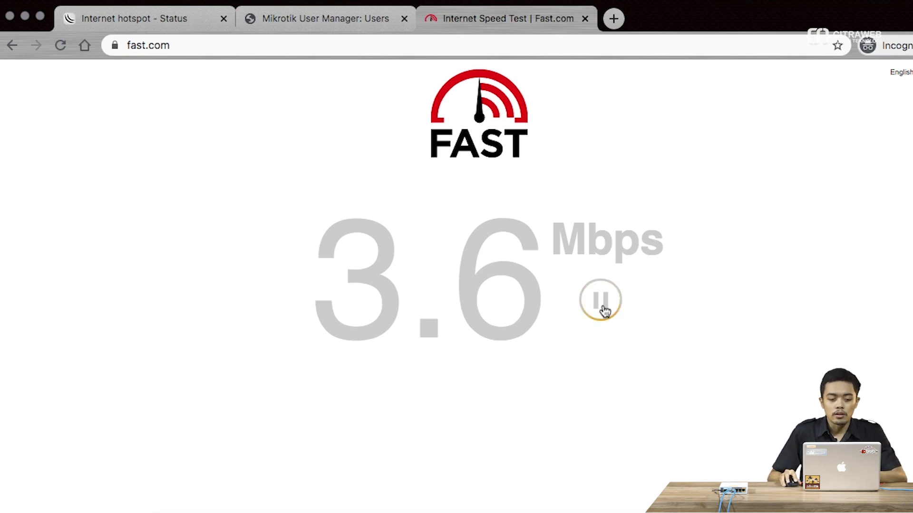
left_click(178, 23)
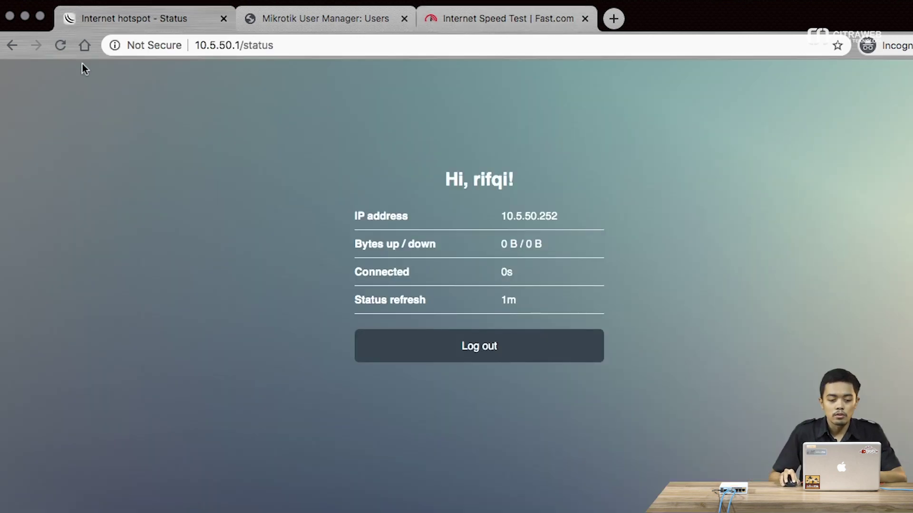
- Refresh the hotspot session status and rerun the Fast.com speed test
left_click(61, 45)
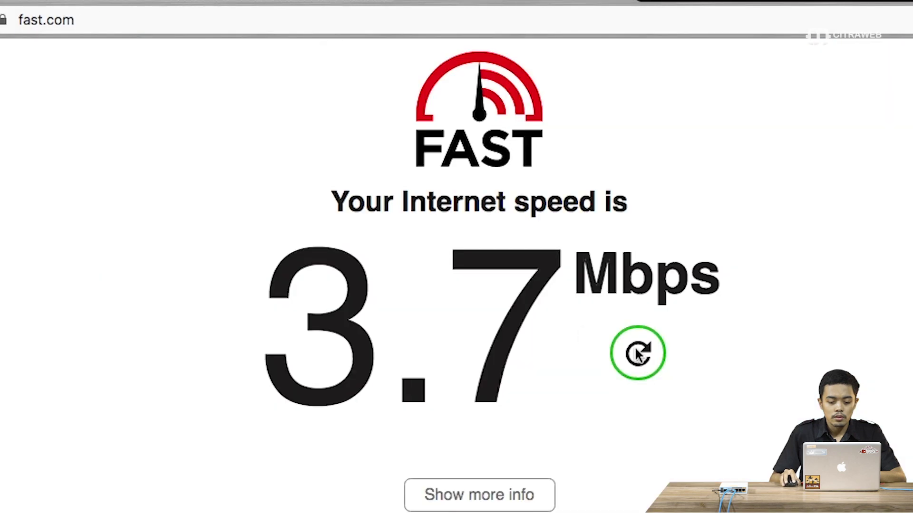
left_click(637, 354)
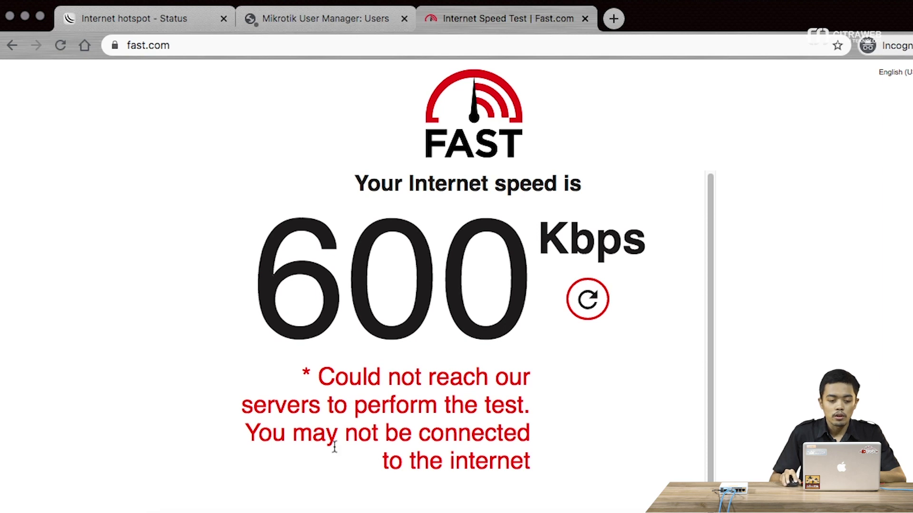
left_click(158, 20)
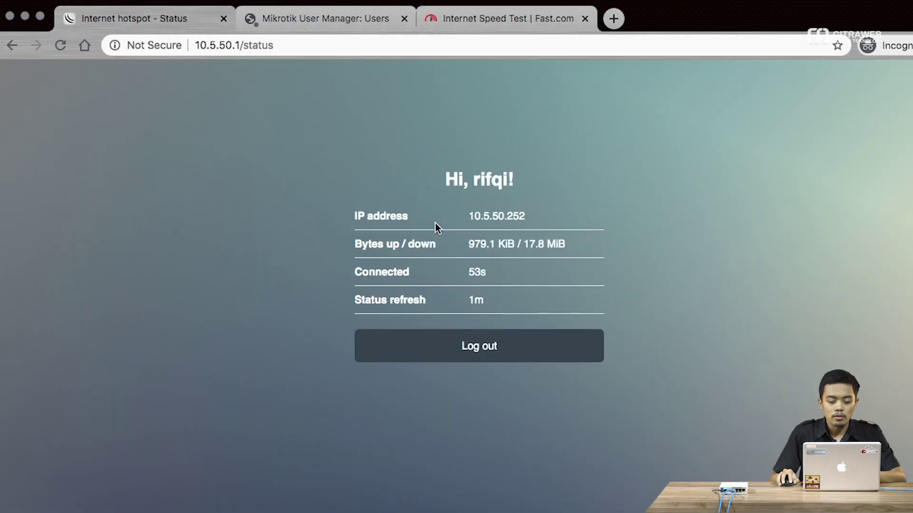
- Log out, log back into the hotspot as rifqi with the account password, and restart the Fast.com test
left_click(491, 354)
left_click(491, 242)
type("rifqi")
key("Tab")
type("••••")
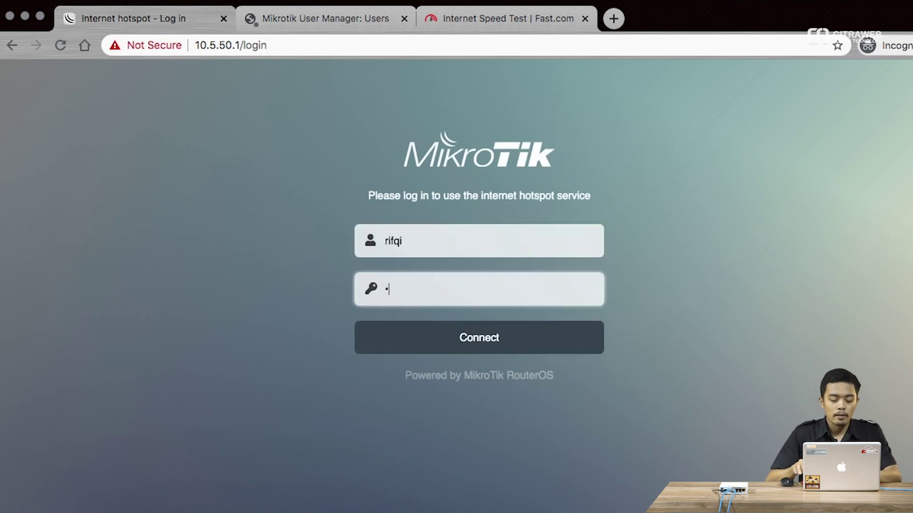
left_click(510, 335)
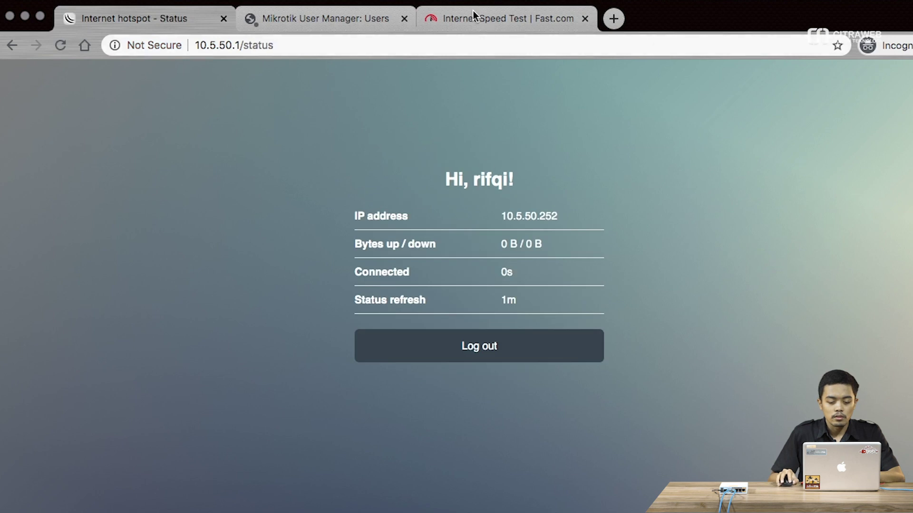
left_click(473, 11)
left_click(599, 301)
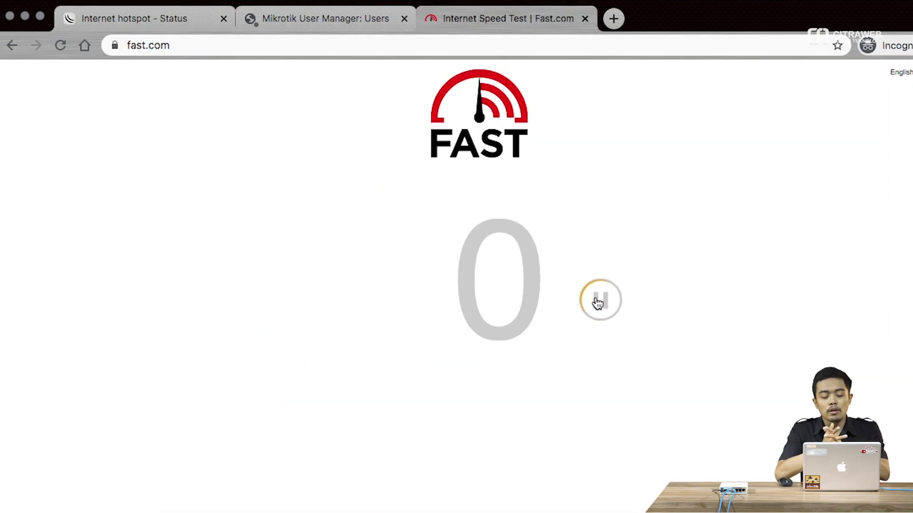